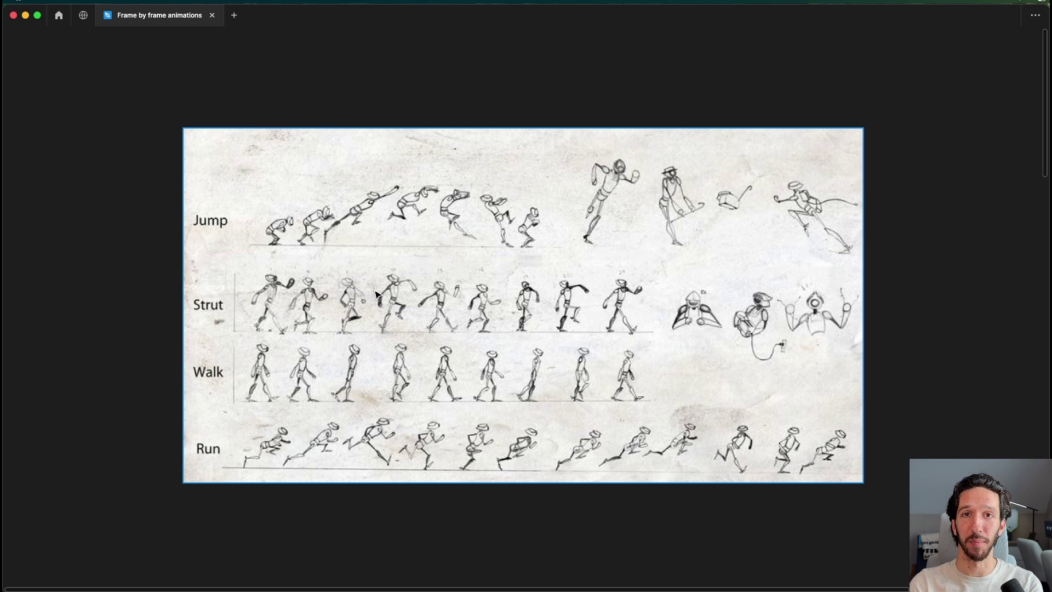
Step: Move the blank iPhone 14 Pro - 11 frame slightly closer to the frame with the six-square grid
{"action": "scroll", "coordinate": [375, 292], "scroll_direction": "up", "scroll_amount": 3}
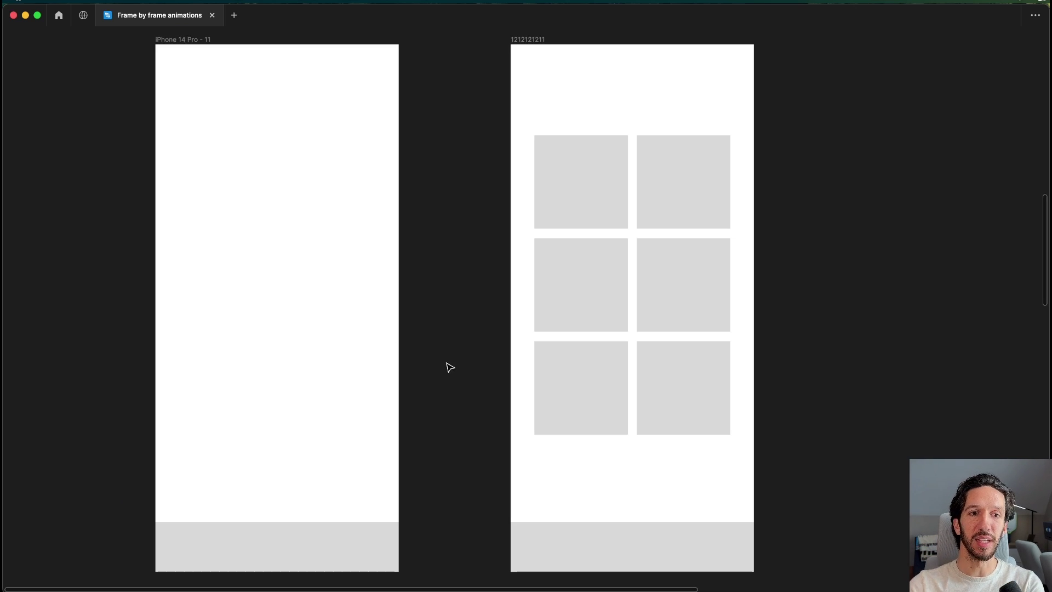
{"action": "left_click", "coordinate": [195, 40]}
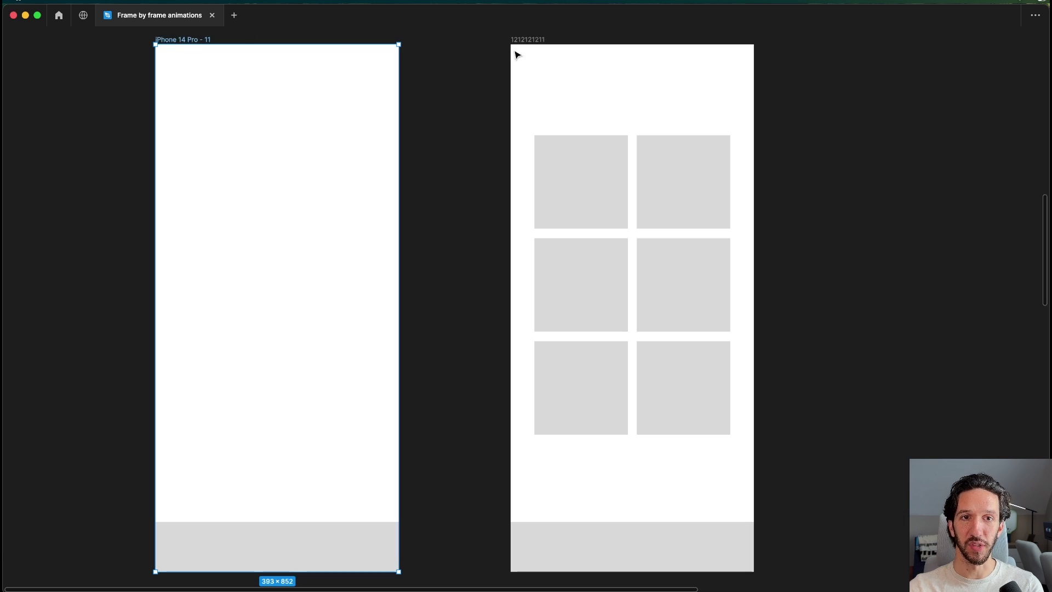
{"action": "left_click", "coordinate": [545, 40]}
{"action": "left_click", "coordinate": [494, 90]}
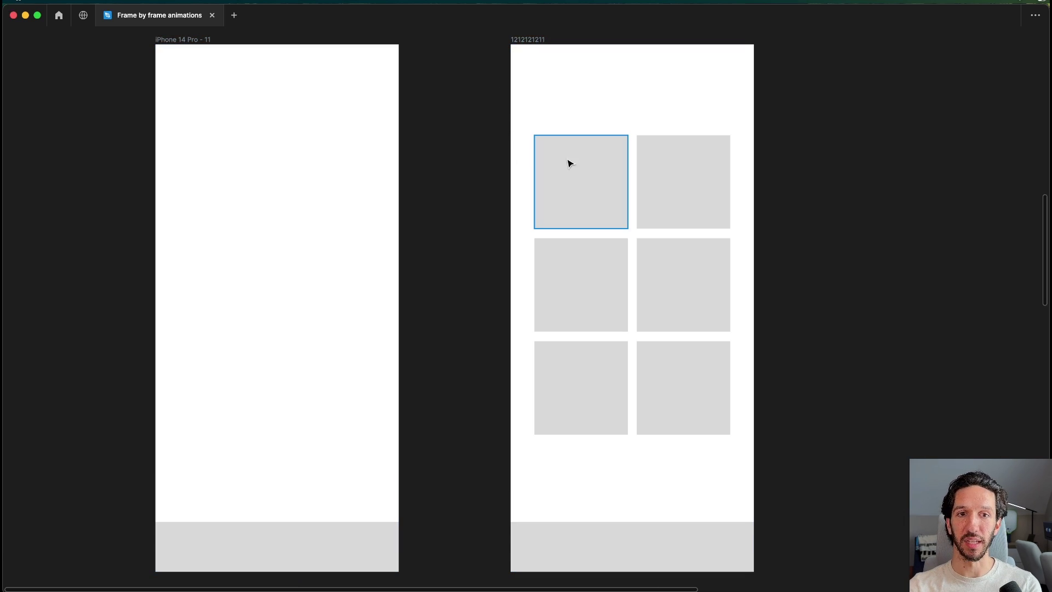
{"action": "scroll", "coordinate": [377, 173], "scroll_direction": "down", "scroll_amount": 1}
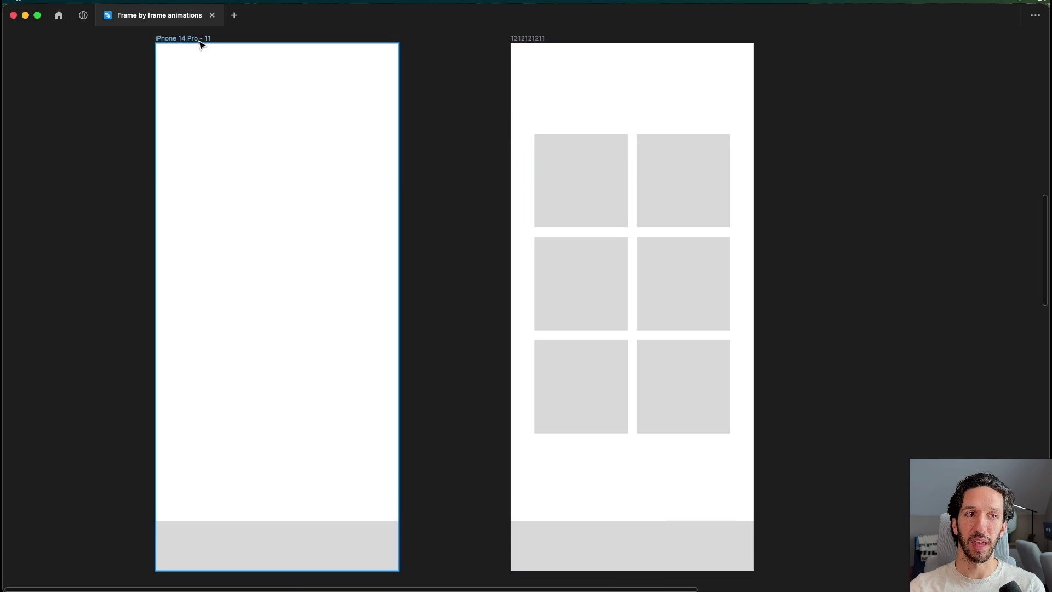
{"action": "left_click_drag", "start_coordinate": [202, 43], "coordinate": [222, 67]}
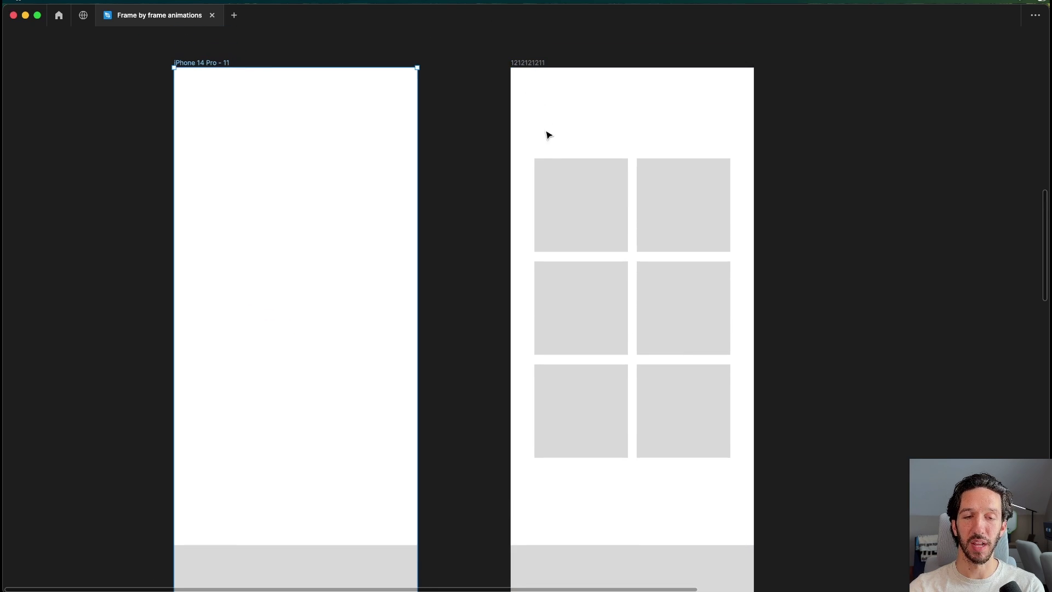
Step: Examine the six grid squares and the bottom bars to compare the blank start frame with the grid end frame
{"action": "left_click", "coordinate": [574, 193]}
{"action": "left_click", "coordinate": [683, 219]}
{"action": "scroll", "coordinate": [685, 230], "scroll_direction": "down", "scroll_amount": 1}
{"action": "left_click", "coordinate": [690, 304]}
{"action": "left_click", "coordinate": [601, 347]}
{"action": "left_click", "coordinate": [661, 408]}
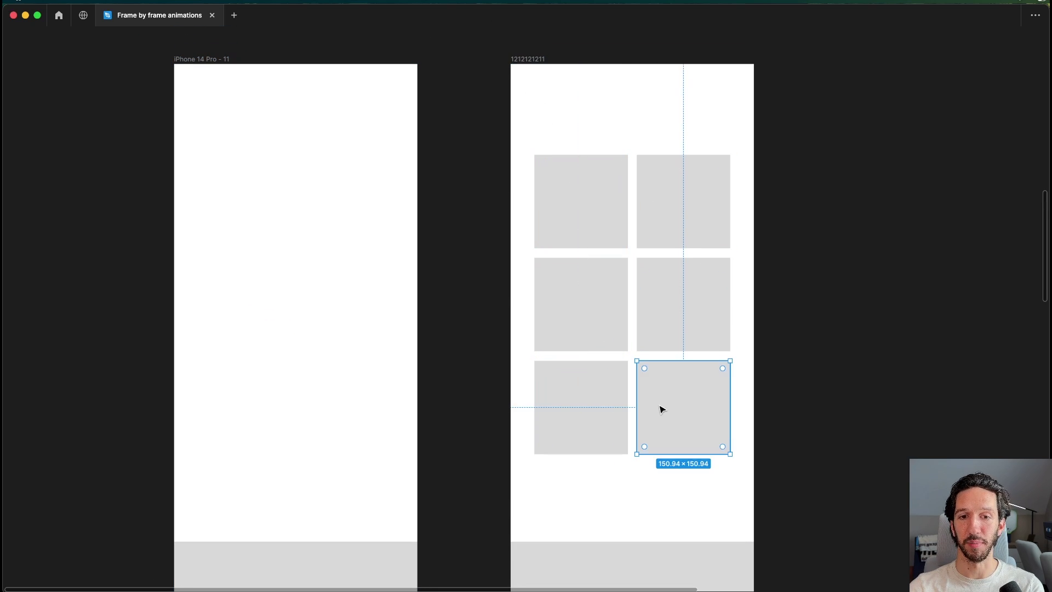
{"action": "left_click", "coordinate": [718, 564]}
{"action": "left_click", "coordinate": [211, 554]}
{"action": "left_click", "coordinate": [525, 564]}
{"action": "left_click", "coordinate": [364, 569]}
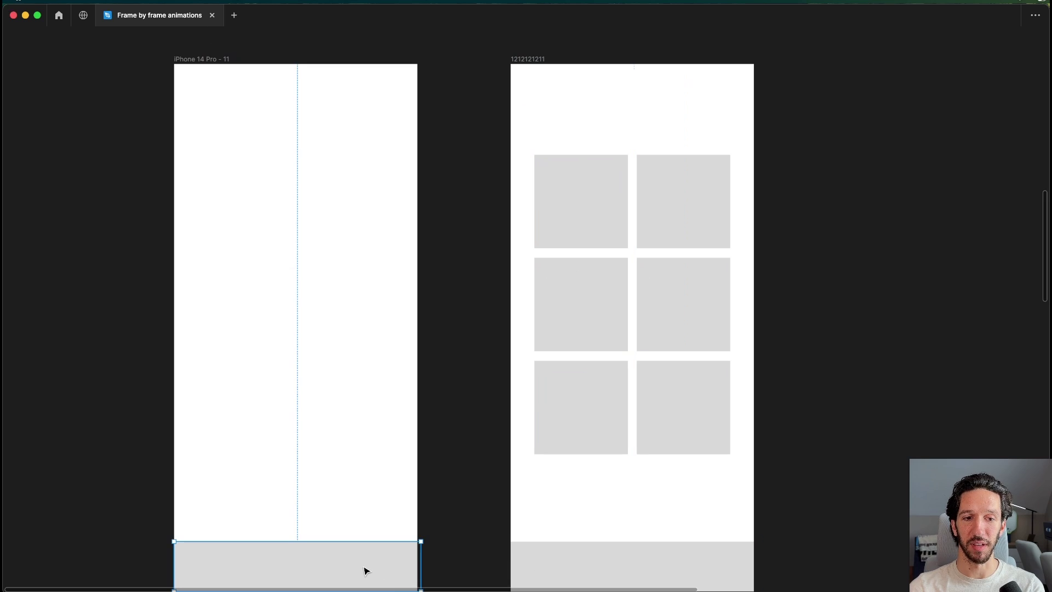
{"action": "left_click", "coordinate": [485, 543]}
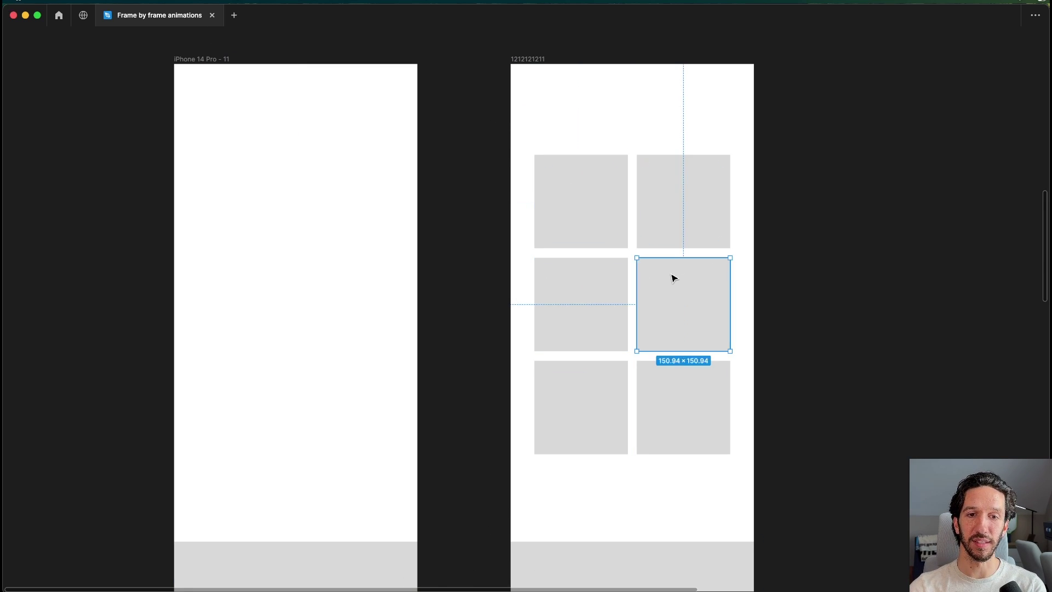
{"action": "left_click", "coordinate": [592, 383]}
{"action": "left_click", "coordinate": [682, 386]}
{"action": "left_click", "coordinate": [815, 370]}
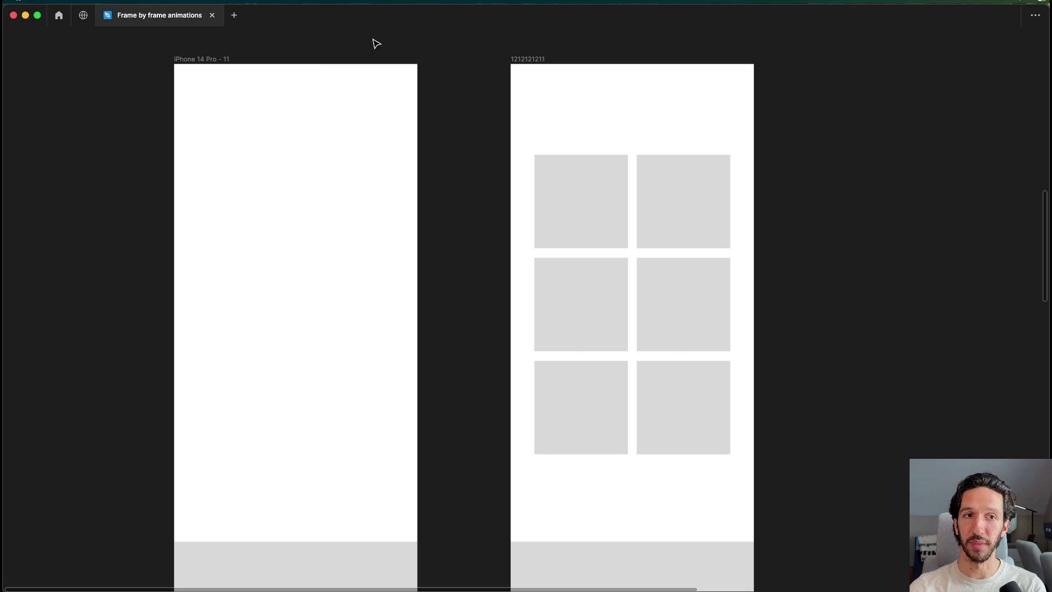
{"action": "left_click", "coordinate": [223, 61]}
{"action": "left_click", "coordinate": [515, 60]}
{"action": "left_click", "coordinate": [476, 93]}
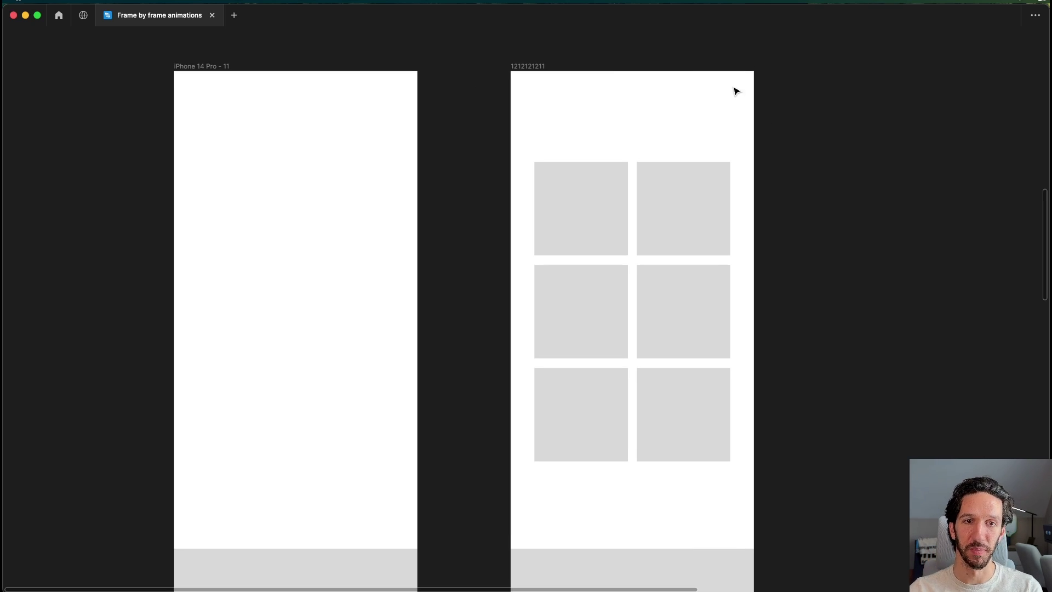
Step: Move the six-square grid frame far away from frame 1 and place a duplicate of it between the two
{"action": "scroll", "coordinate": [553, 211], "scroll_direction": "down", "scroll_amount": 5}
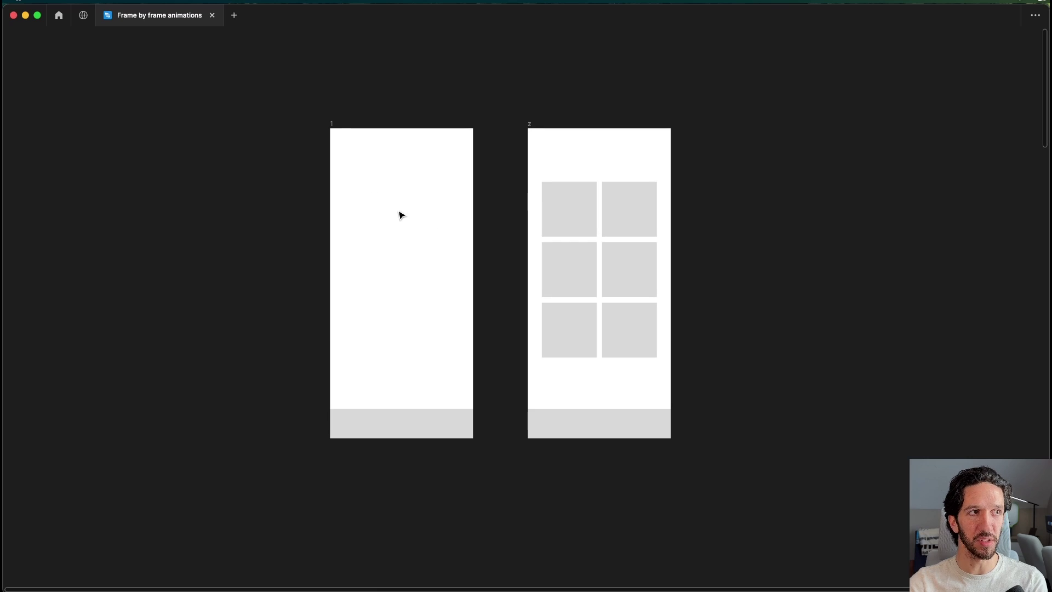
{"action": "left_click", "coordinate": [528, 128]}
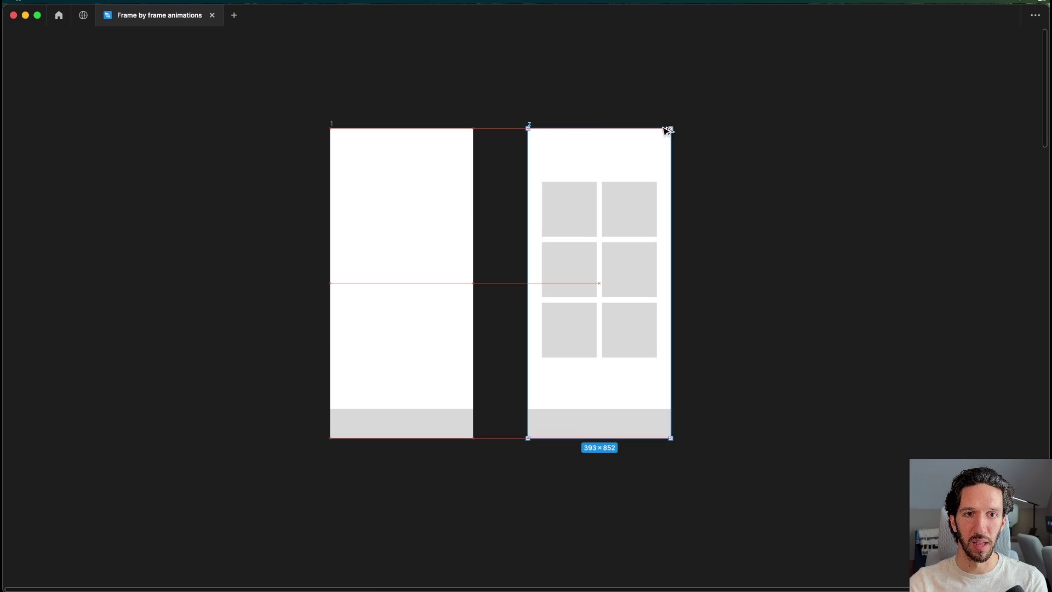
{"action": "left_click_drag", "start_coordinate": [528, 128], "coordinate": [894, 125]}
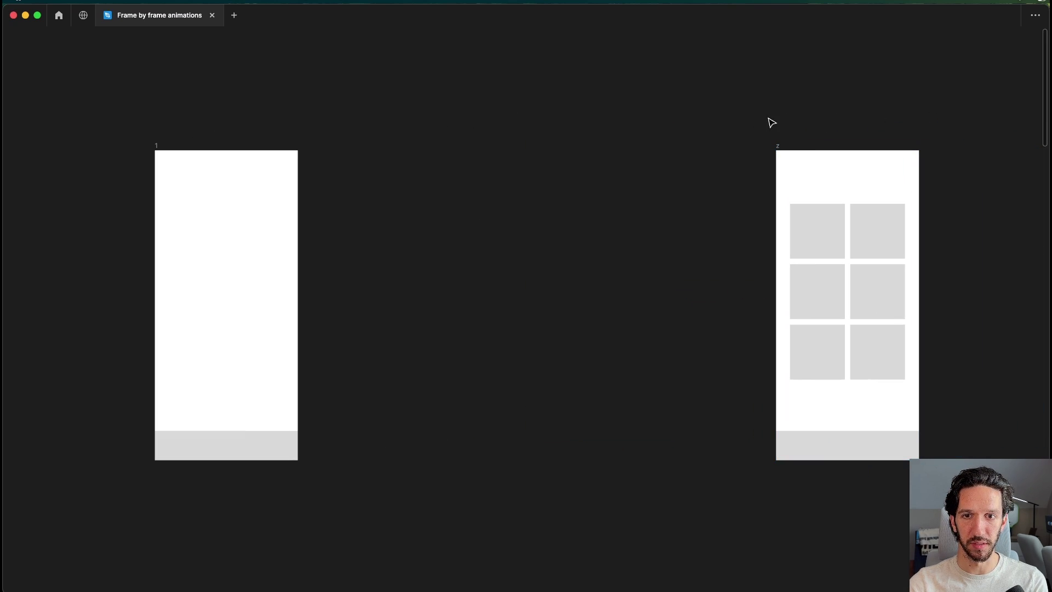
{"action": "left_click_drag", "start_coordinate": [782, 148], "coordinate": [870, 137]}
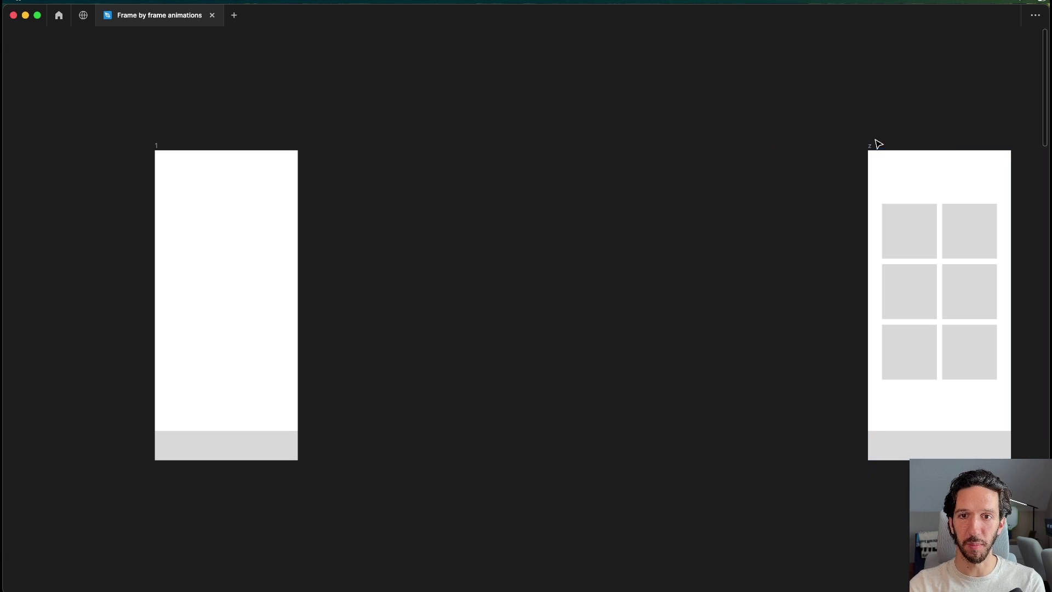
{"action": "left_click_drag", "start_coordinate": [868, 147], "coordinate": [698, 147]}
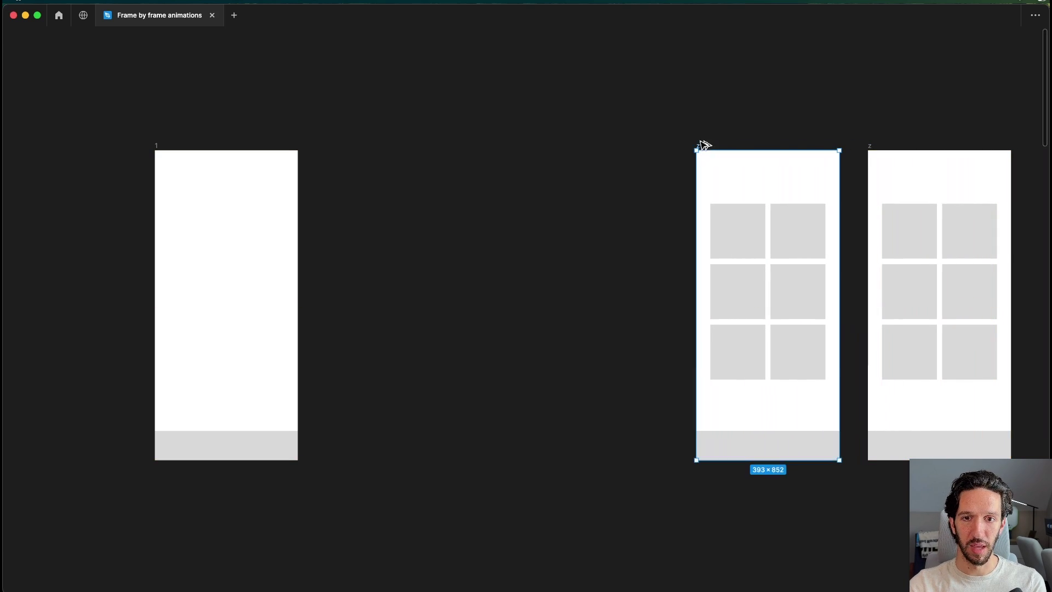
Step: Move frame 1 farther away from the two grid frames to make room for in-between frames
{"action": "left_click", "coordinate": [780, 360]}
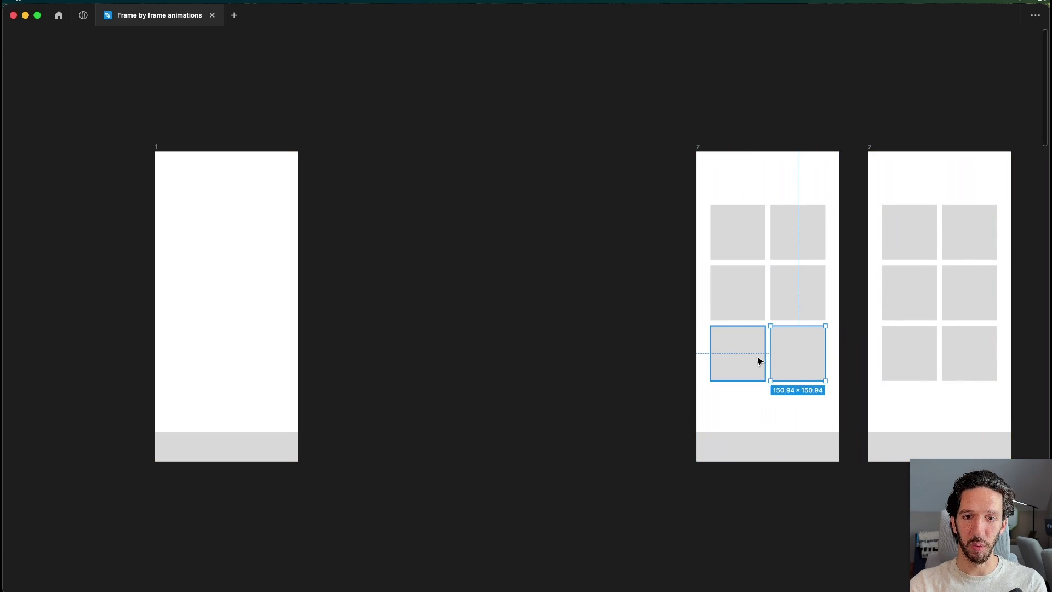
{"action": "scroll", "coordinate": [758, 360], "scroll_direction": "up", "scroll_amount": 1}
{"action": "left_click", "coordinate": [513, 289]}
{"action": "scroll", "coordinate": [382, 225], "scroll_direction": "down", "scroll_amount": 2}
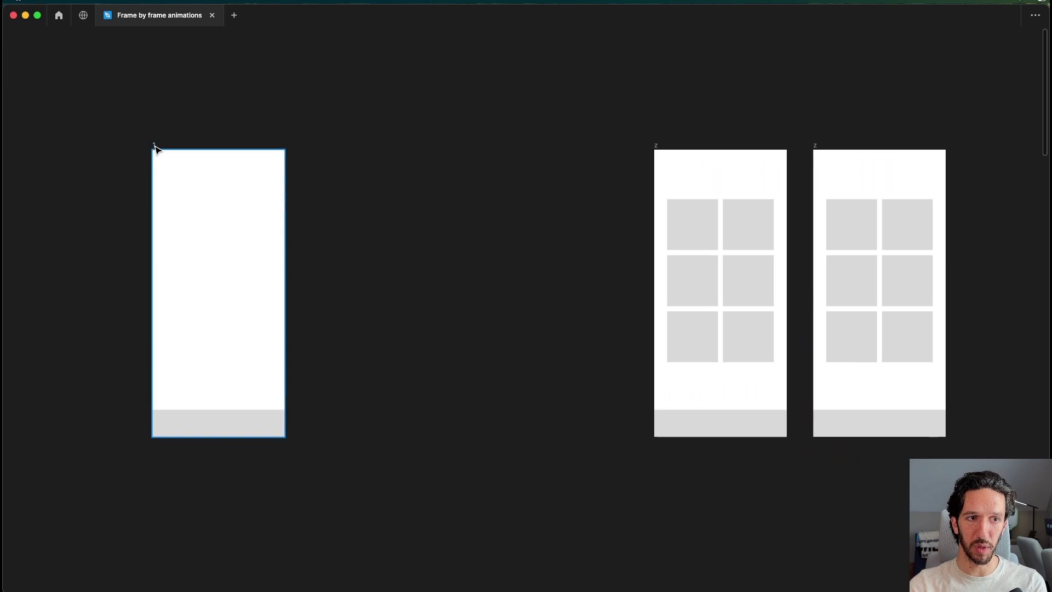
{"action": "left_click_drag", "start_coordinate": [155, 146], "coordinate": [88, 145]}
{"action": "left_click", "coordinate": [405, 128]}
Step: Show the interface panels, enlarge the duplicate frame's lower-right square to about 164 × 164 and set its fill opacity to 50%
{"action": "scroll", "coordinate": [714, 123], "scroll_direction": "right", "scroll_amount": 5}
{"action": "scroll", "coordinate": [715, 123], "scroll_direction": "up", "scroll_amount": 3}
{"action": "left_click_drag", "start_coordinate": [748, 401], "coordinate": [594, 170]}
{"action": "key", "text": "Escape"}
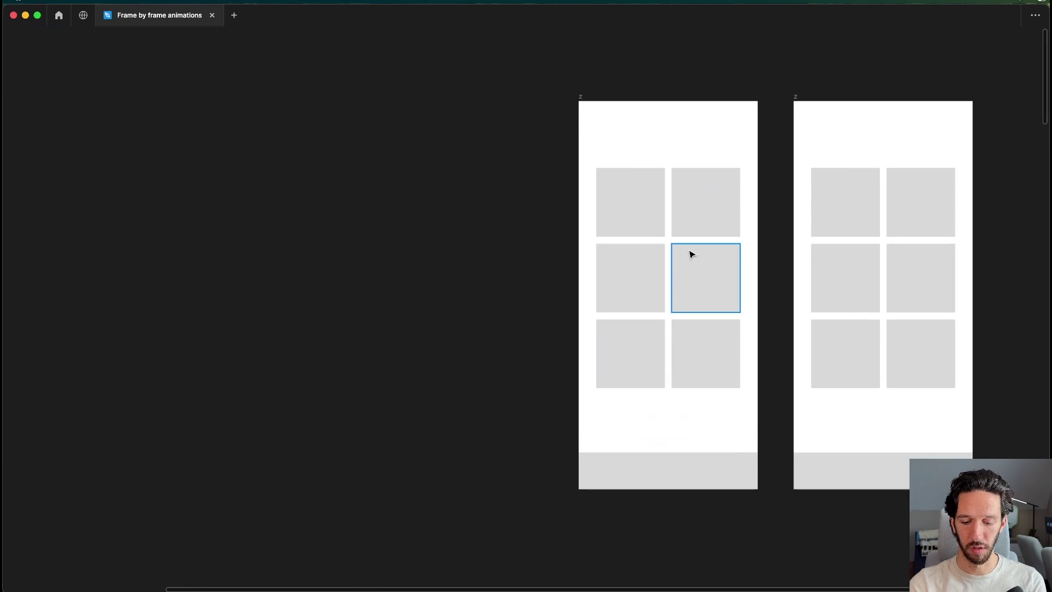
{"action": "key", "text": "super+backslash"}
{"action": "scroll", "coordinate": [690, 253], "scroll_direction": "right", "scroll_amount": 3}
{"action": "scroll", "coordinate": [584, 388], "scroll_direction": "down", "scroll_amount": 1}
{"action": "left_click", "coordinate": [585, 385]}
{"action": "left_click_drag", "start_coordinate": [622, 392], "coordinate": [626, 396]}
{"action": "left_click", "coordinate": [980, 328]}
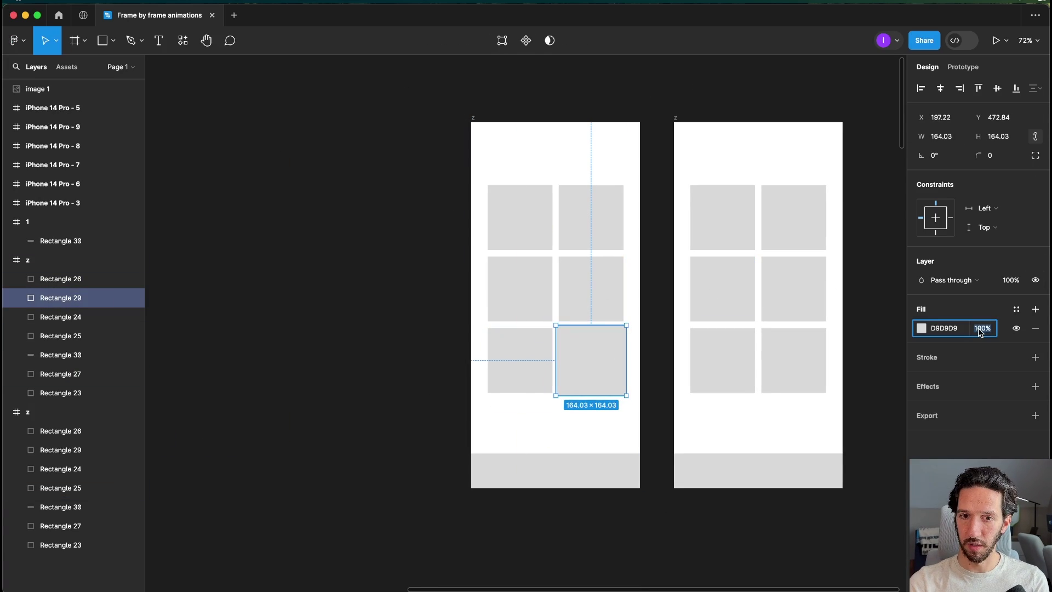
{"action": "type", "text": "50"}
Step: Set the fill opacity of the lower-left square in the duplicate frame to 90%
{"action": "left_click", "coordinate": [519, 360]}
{"action": "left_click", "coordinate": [981, 328]}
{"action": "type", "text": "90"}
{"action": "left_click", "coordinate": [404, 315]}
{"action": "scroll", "coordinate": [438, 258], "scroll_direction": "left", "scroll_amount": 4}
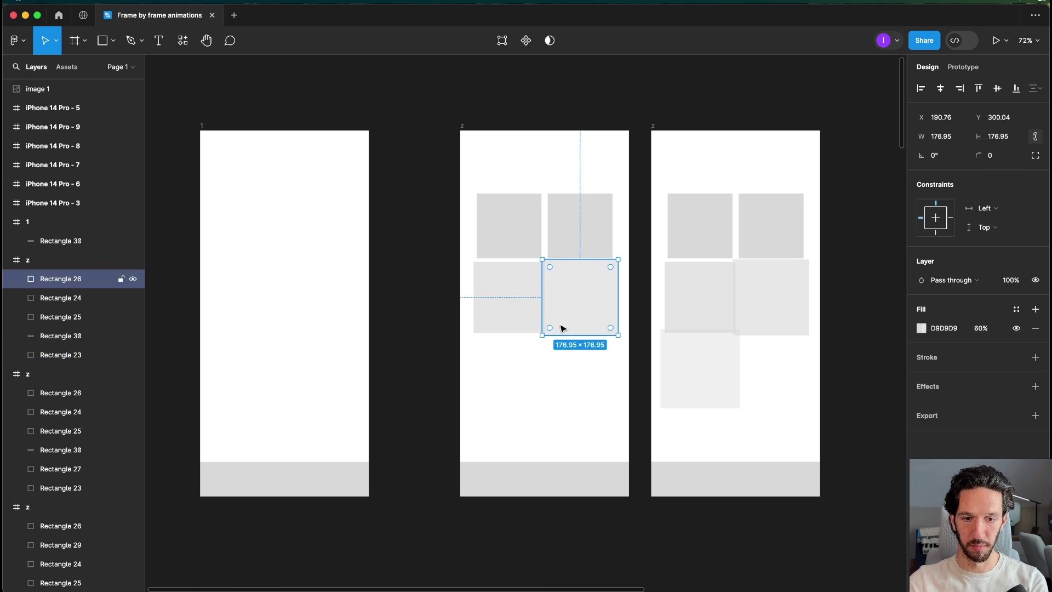
Step: Enlarge the second-row right square in the earliest in-between frame further and set its fill opacity to 30%
{"action": "left_click_drag", "start_coordinate": [618, 335], "coordinate": [622, 340]}
{"action": "left_click", "coordinate": [980, 328]}
{"action": "type", "text": "30"}
Step: Enlarge the second-row left square in the same frame to about 194 × 194 and set its fill opacity to 30%
{"action": "left_click", "coordinate": [508, 298]}
{"action": "left_click", "coordinate": [979, 328]}
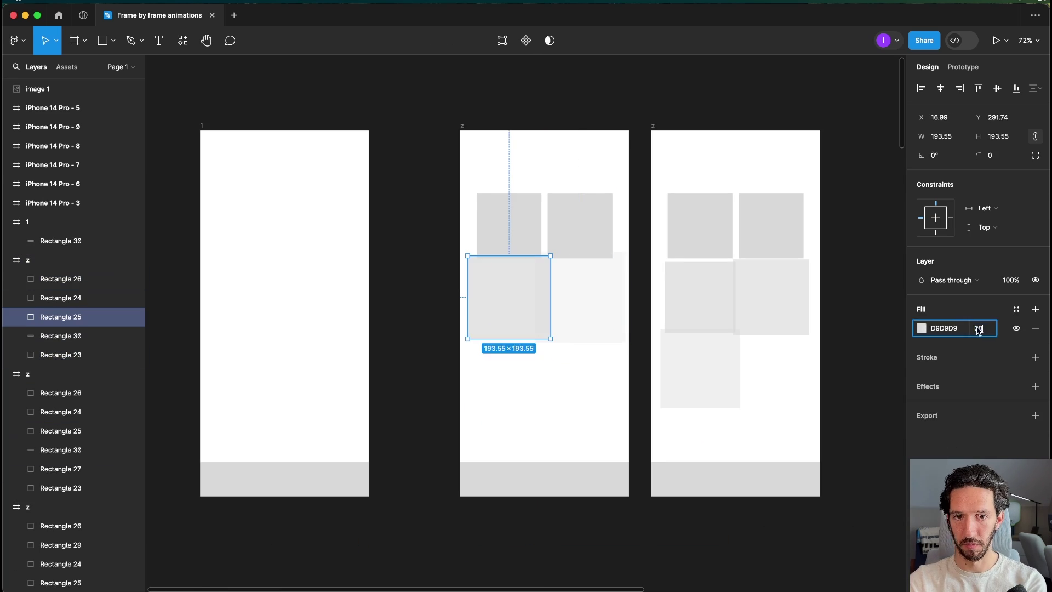
{"action": "type", "text": "30"}
{"action": "left_click", "coordinate": [508, 226]}
{"action": "left_click", "coordinate": [698, 99]}
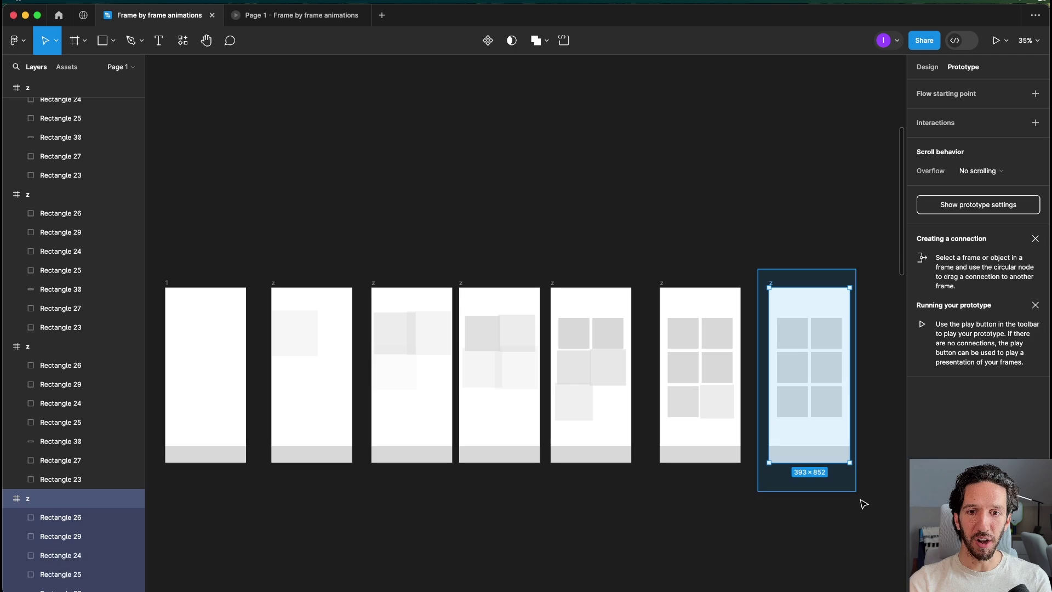
Step: Examine the sequence of seven frames from the blank start to the full grid, comparing the squares' size and opacity in each
{"action": "left_click_drag", "start_coordinate": [869, 481], "coordinate": [765, 271]}
{"action": "left_click", "coordinate": [762, 267]}
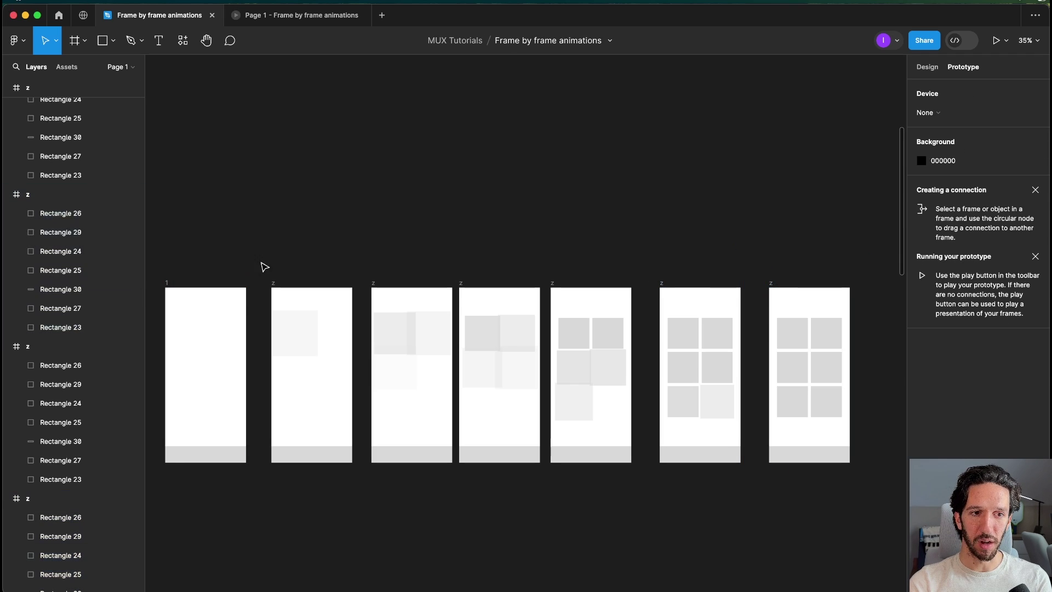
{"action": "left_click_drag", "start_coordinate": [263, 256], "coordinate": [157, 474]}
{"action": "left_click", "coordinate": [351, 489]}
{"action": "left_click", "coordinate": [291, 335]}
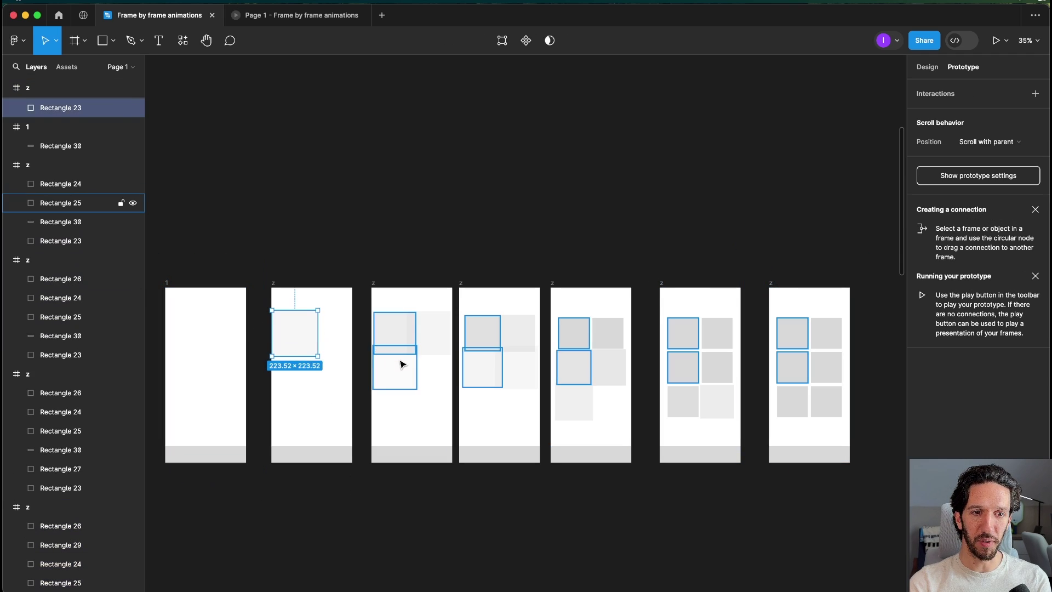
{"action": "key", "text": "Escape"}
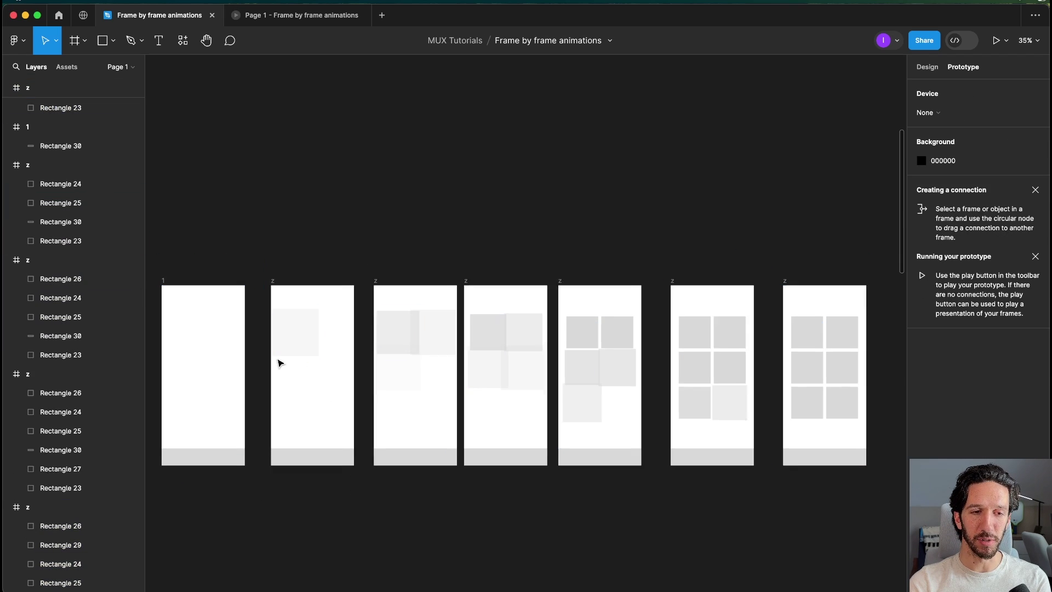
{"action": "scroll", "coordinate": [278, 363], "scroll_direction": "up", "scroll_amount": 5}
{"action": "scroll", "coordinate": [554, 423], "scroll_direction": "right", "scroll_amount": 5}
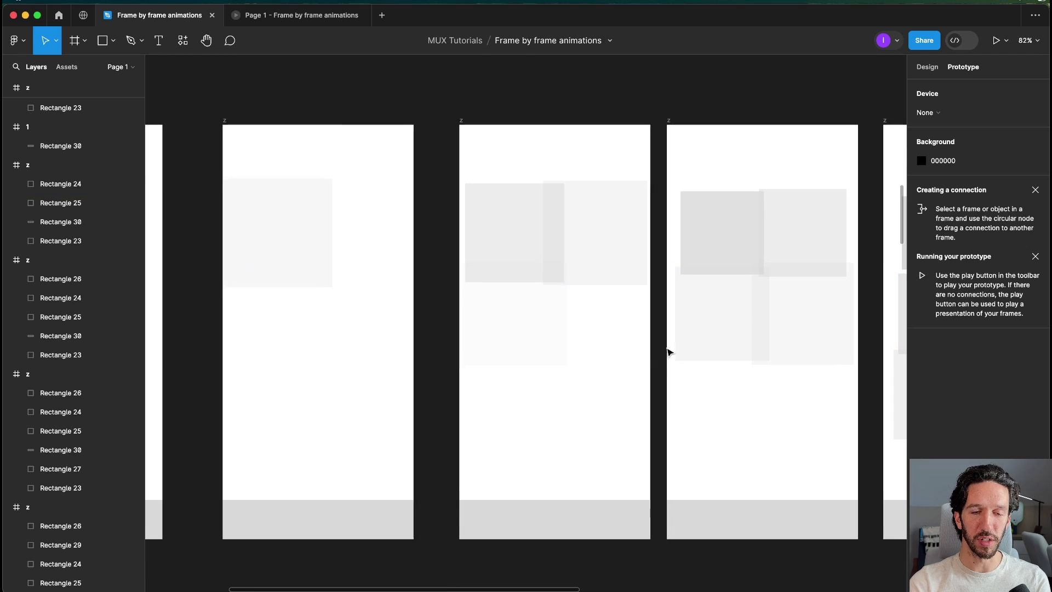
{"action": "scroll", "coordinate": [756, 395], "scroll_direction": "right", "scroll_amount": 3}
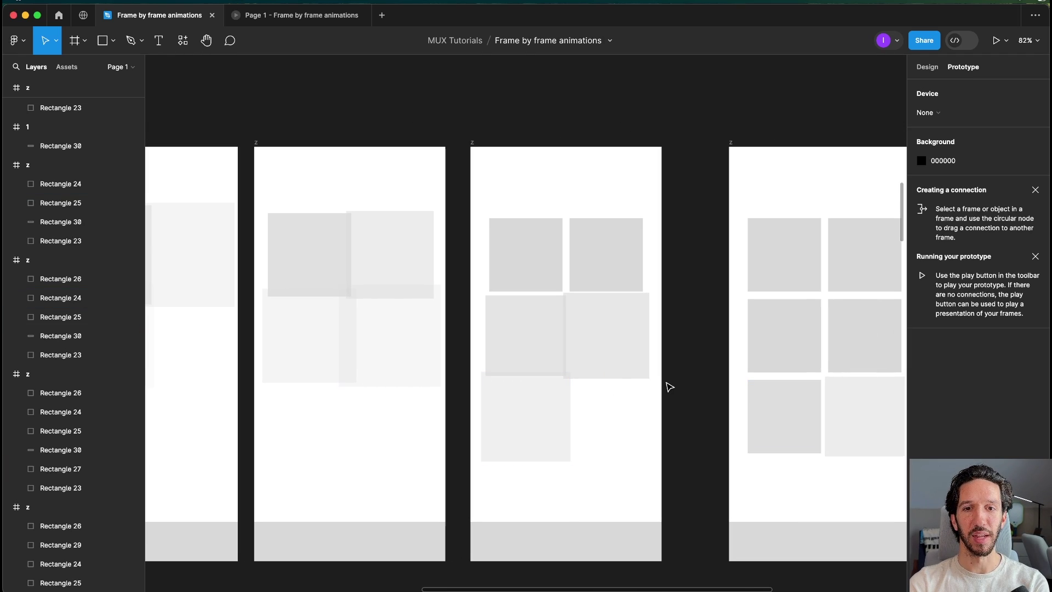
{"action": "scroll", "coordinate": [667, 388], "scroll_direction": "right", "scroll_amount": 2}
{"action": "scroll", "coordinate": [698, 395], "scroll_direction": "right", "scroll_amount": 6}
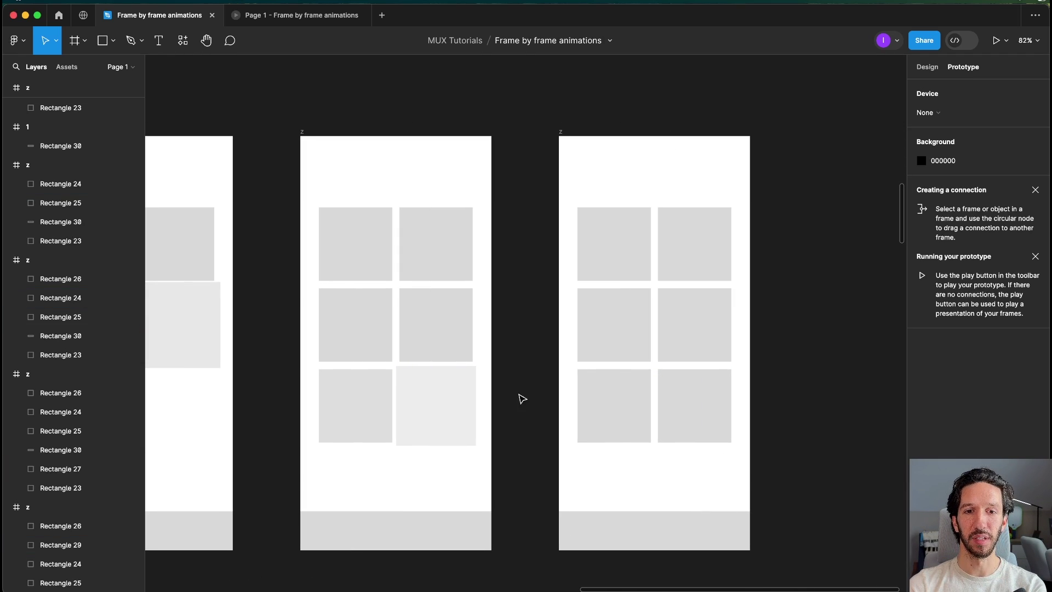
{"action": "scroll", "coordinate": [425, 432], "scroll_direction": "left", "scroll_amount": 4}
{"action": "scroll", "coordinate": [425, 432], "scroll_direction": "down", "scroll_amount": 1}
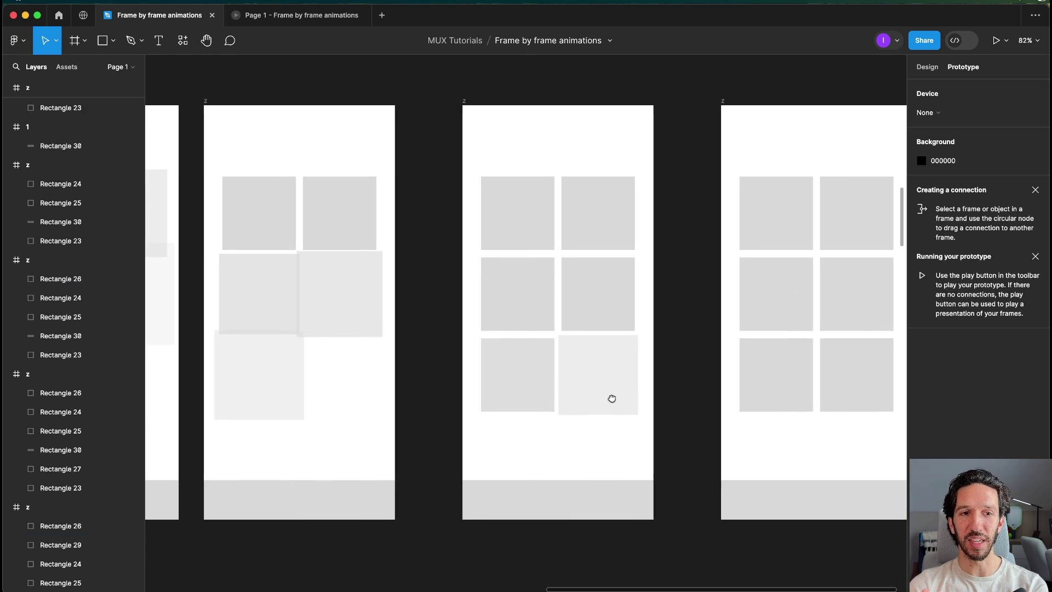
{"action": "scroll", "coordinate": [540, 346], "scroll_direction": "left", "scroll_amount": 1}
{"action": "scroll", "coordinate": [559, 368], "scroll_direction": "down", "scroll_amount": 6}
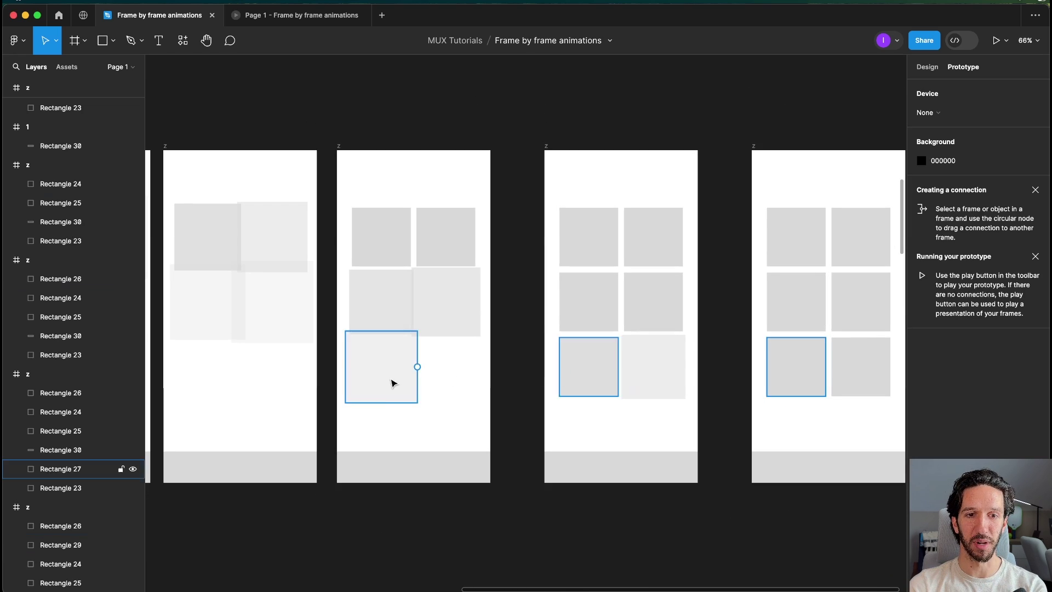
{"action": "scroll", "coordinate": [502, 386], "scroll_direction": "left", "scroll_amount": 3}
{"action": "scroll", "coordinate": [545, 376], "scroll_direction": "down", "scroll_amount": 1}
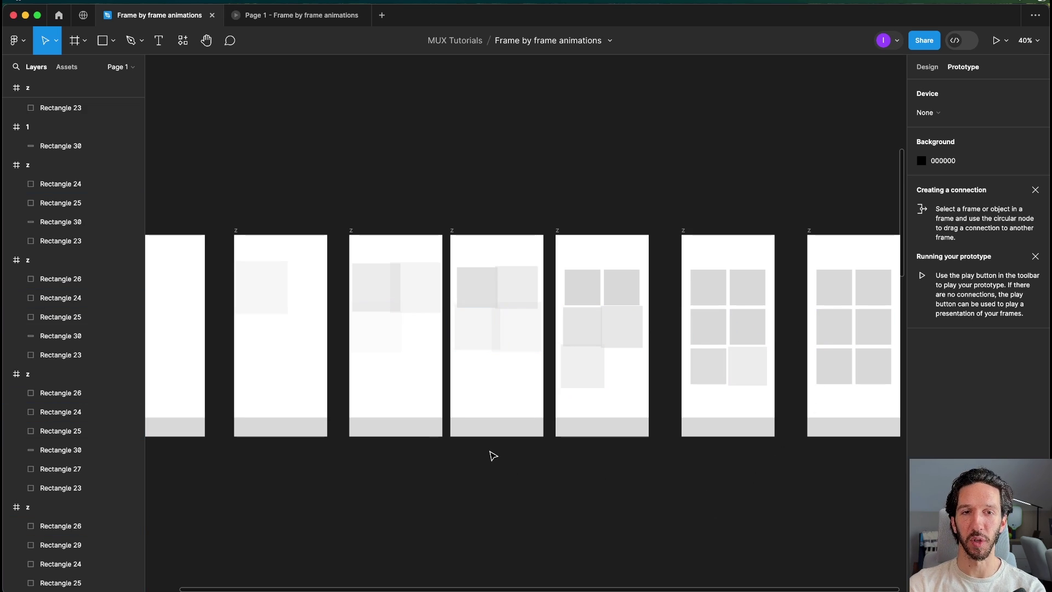
{"action": "scroll", "coordinate": [329, 115], "scroll_direction": "left", "scroll_amount": 3}
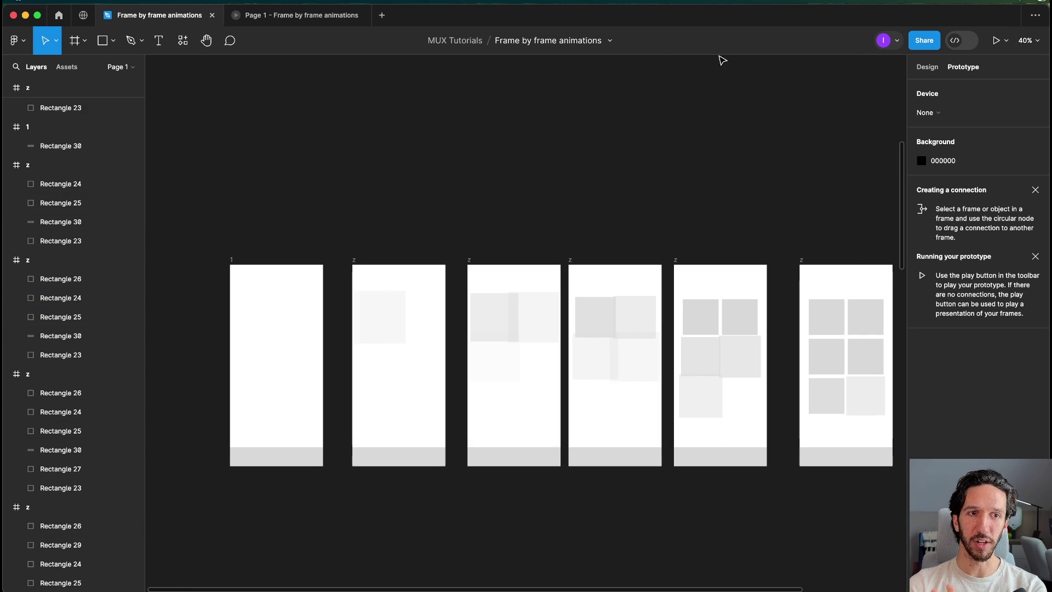
Step: Look at the prototype preview and return to the design file to view the four Animals photo gallery frames
{"action": "left_click", "coordinate": [359, 15]}
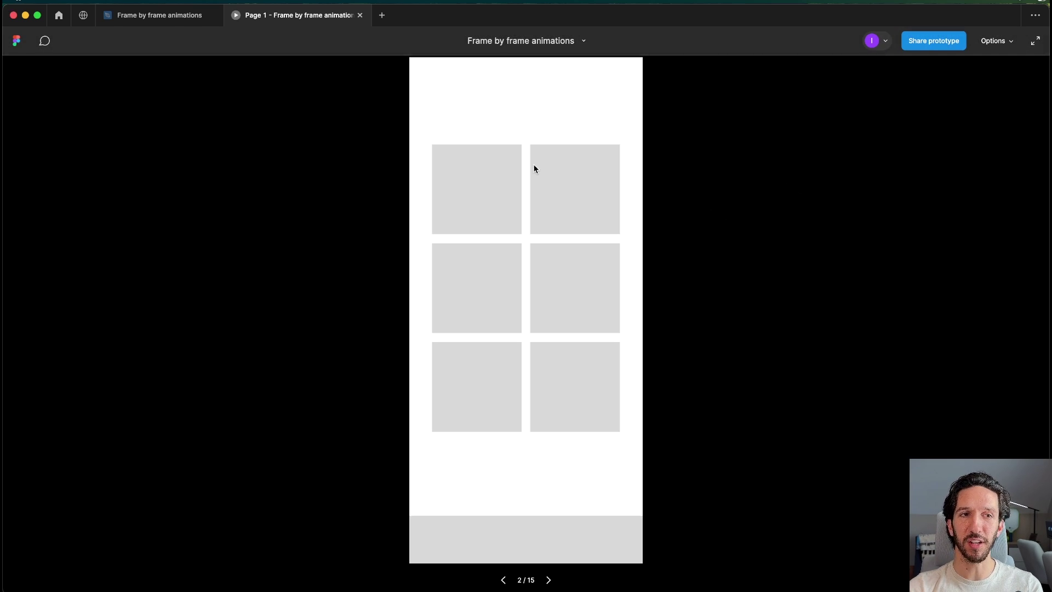
{"action": "left_click", "coordinate": [157, 18]}
{"action": "scroll", "coordinate": [622, 197], "scroll_direction": "down", "scroll_amount": 5}
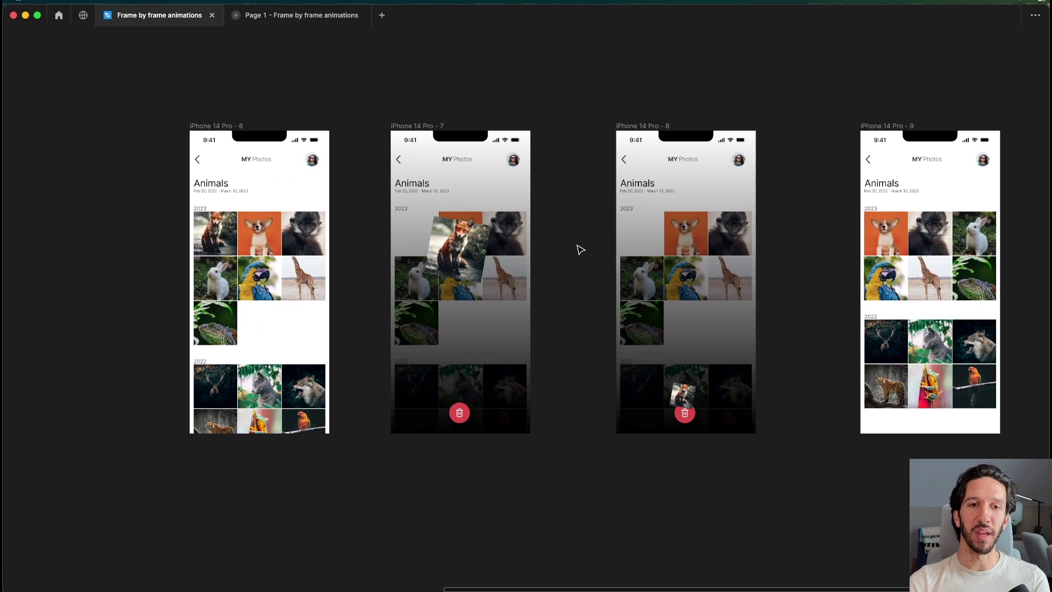
{"action": "scroll", "coordinate": [577, 245], "scroll_direction": "right", "scroll_amount": 1}
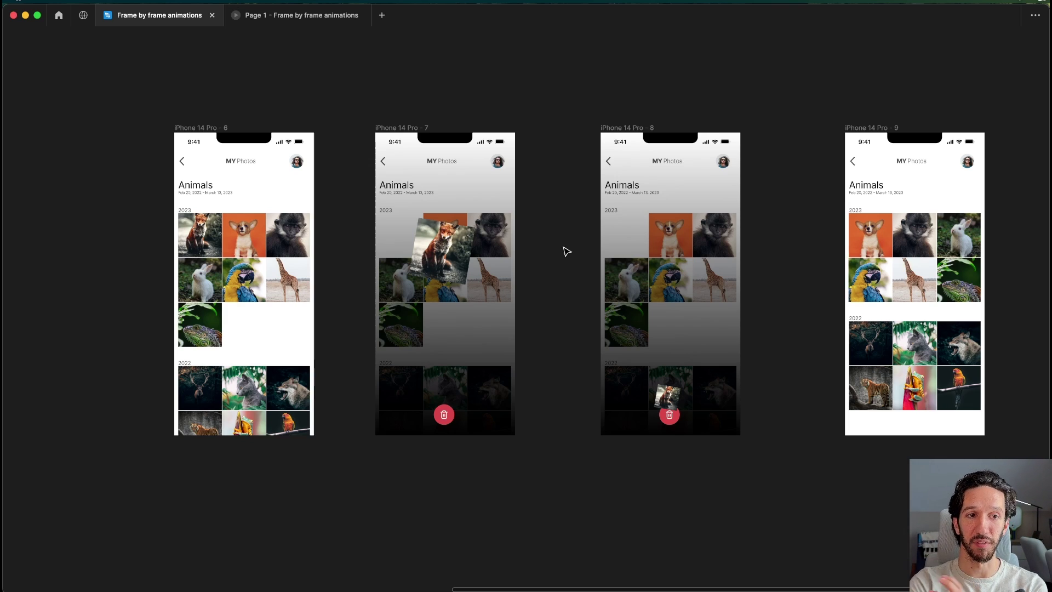
Step: Place the semi-transparent circle on the fox photo in the iPhone 14 Pro - 10 frame as a touch indicator
{"action": "scroll", "coordinate": [563, 247], "scroll_direction": "up", "scroll_amount": 1}
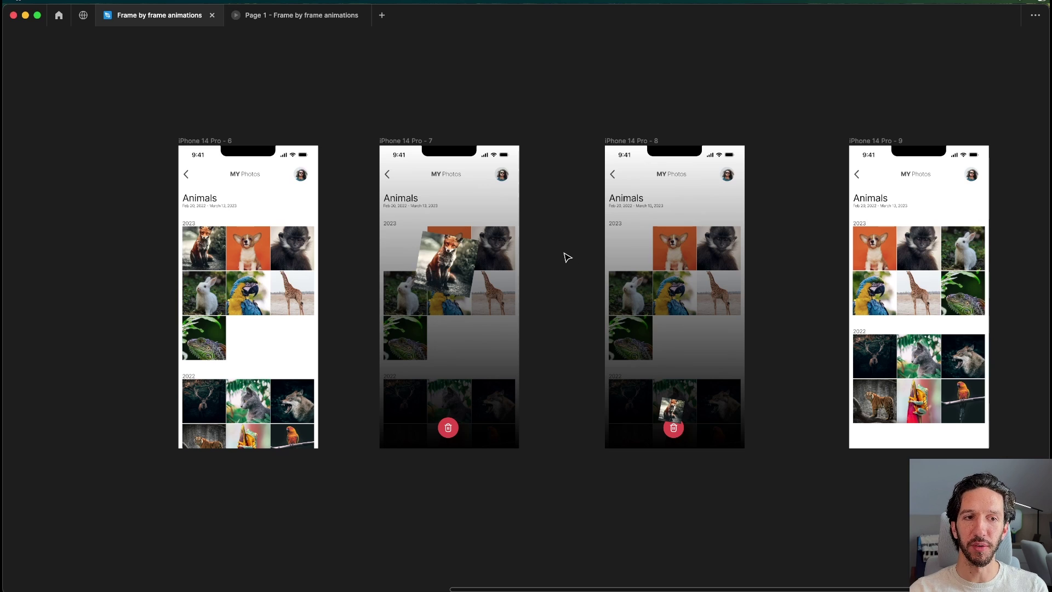
{"action": "scroll", "coordinate": [558, 250], "scroll_direction": "up", "scroll_amount": 1}
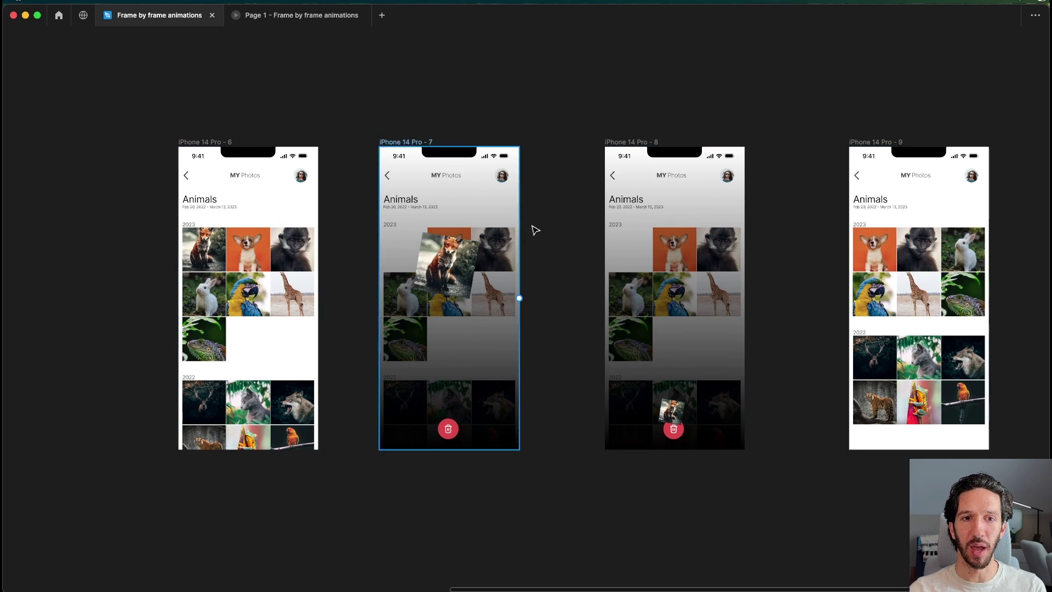
{"action": "scroll", "coordinate": [578, 238], "scroll_direction": "down", "scroll_amount": 3}
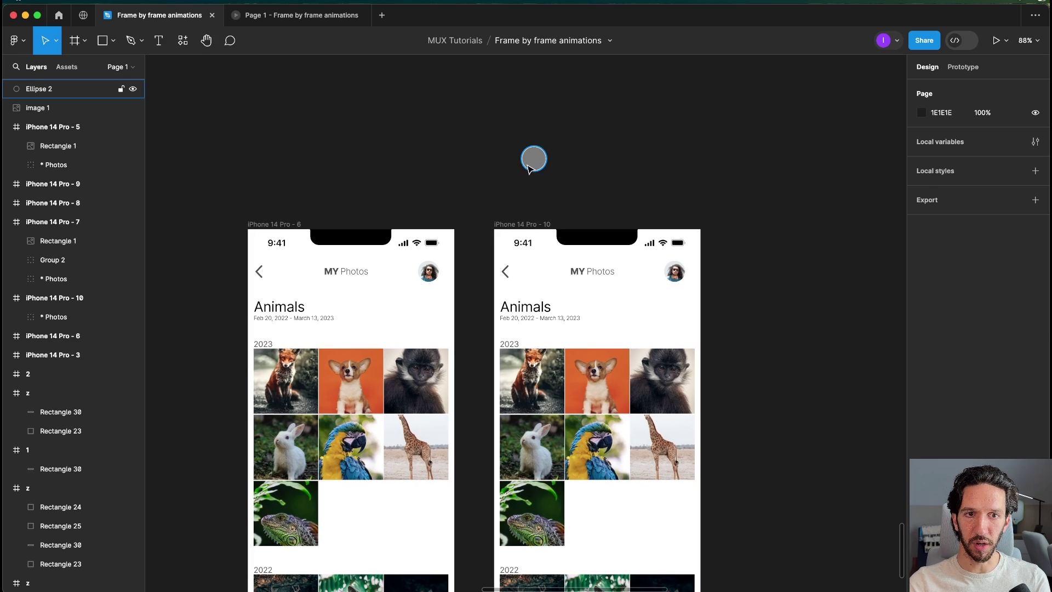
{"action": "left_click_drag", "start_coordinate": [529, 169], "coordinate": [520, 174]}
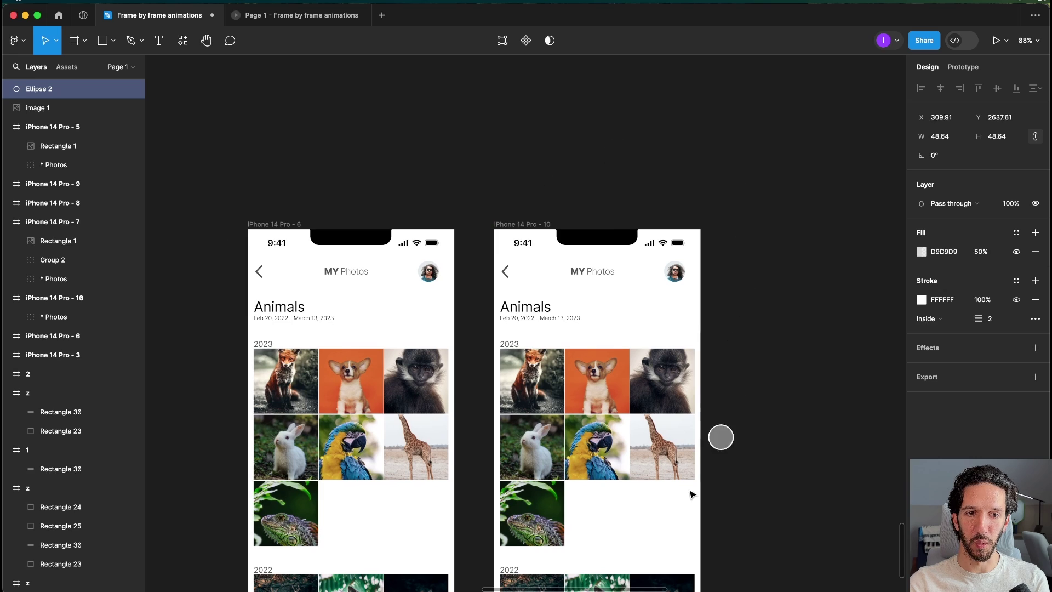
{"action": "left_click_drag", "start_coordinate": [720, 436], "coordinate": [523, 384]}
{"action": "left_click", "coordinate": [756, 413]}
{"action": "scroll", "coordinate": [756, 413], "scroll_direction": "down", "scroll_amount": 3}
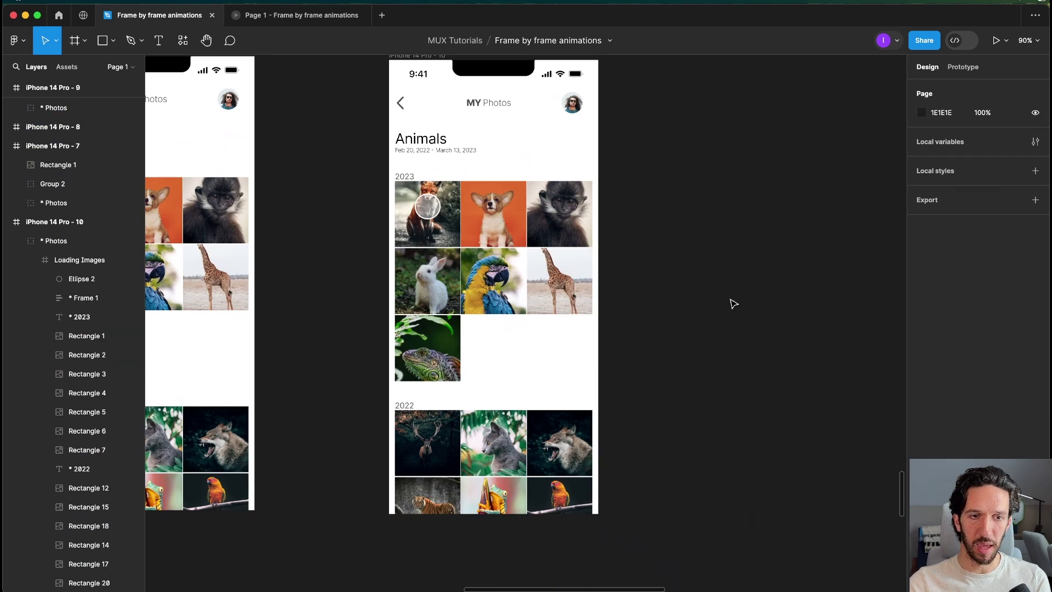
Step: Duplicate the frame with the touch circle and enlarge the circle in the copy to about 73 × 73
{"action": "scroll", "coordinate": [709, 290], "scroll_direction": "right", "scroll_amount": 1}
{"action": "key", "text": "super+backslash"}
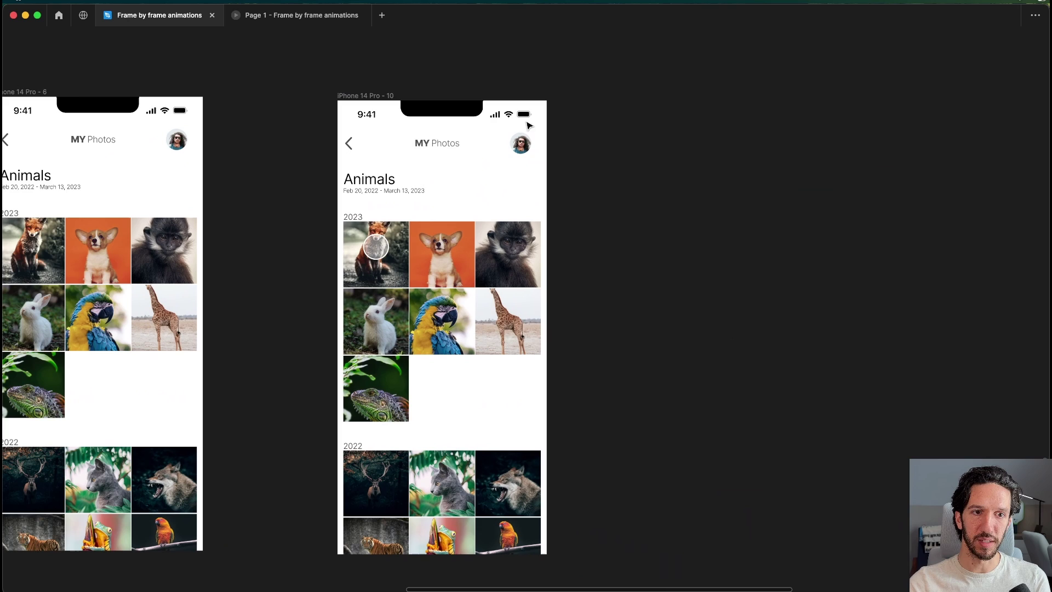
{"action": "left_click", "coordinate": [373, 94]}
{"action": "key", "text": "super+d"}
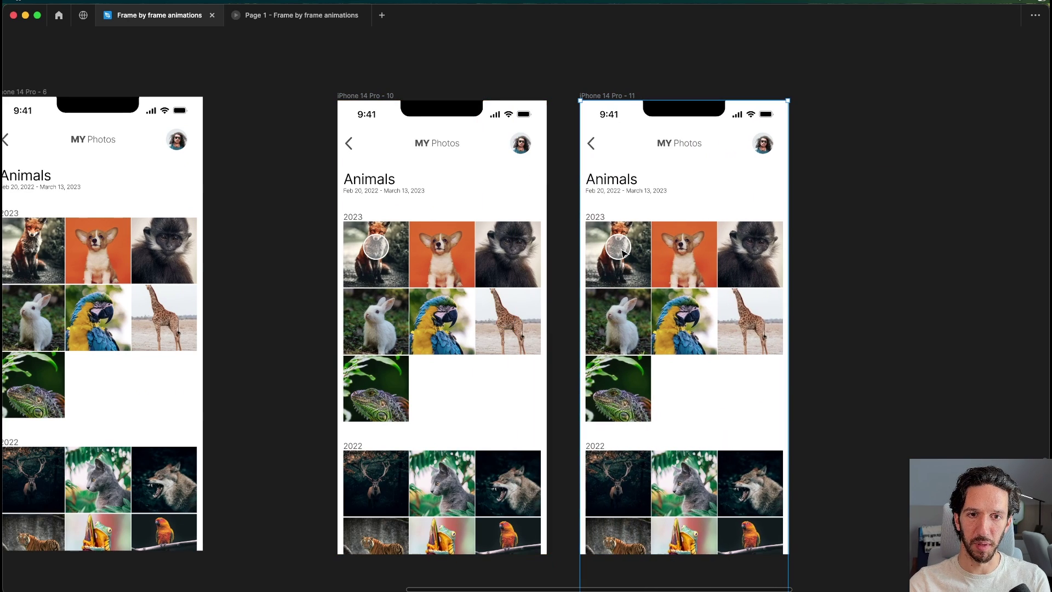
{"action": "left_click", "coordinate": [622, 252]}
{"action": "left_click_drag", "start_coordinate": [629, 235], "coordinate": [637, 231]}
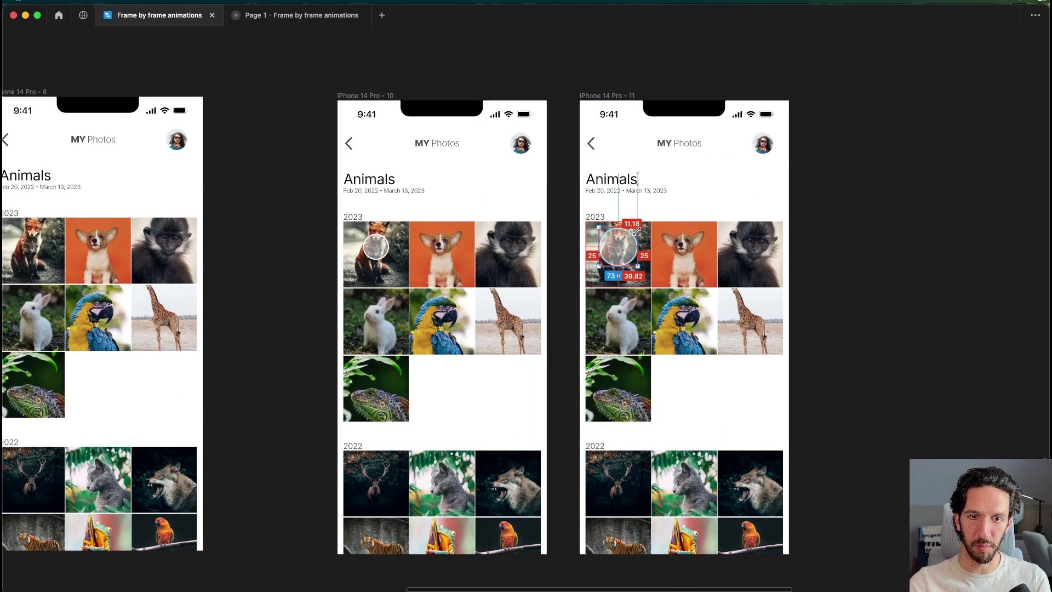
Step: Copy the iPhone 14 Pro - 11 frame beside it, then slightly enlarge and tilt the fox photo and enlarge its circle to about 86 × 86
{"action": "left_click", "coordinate": [749, 254]}
{"action": "left_click_drag", "start_coordinate": [866, 290], "coordinate": [756, 282]}
{"action": "left_click", "coordinate": [819, 73]}
{"action": "left_click_drag", "start_coordinate": [515, 87], "coordinate": [610, 73], "text": "alt"}
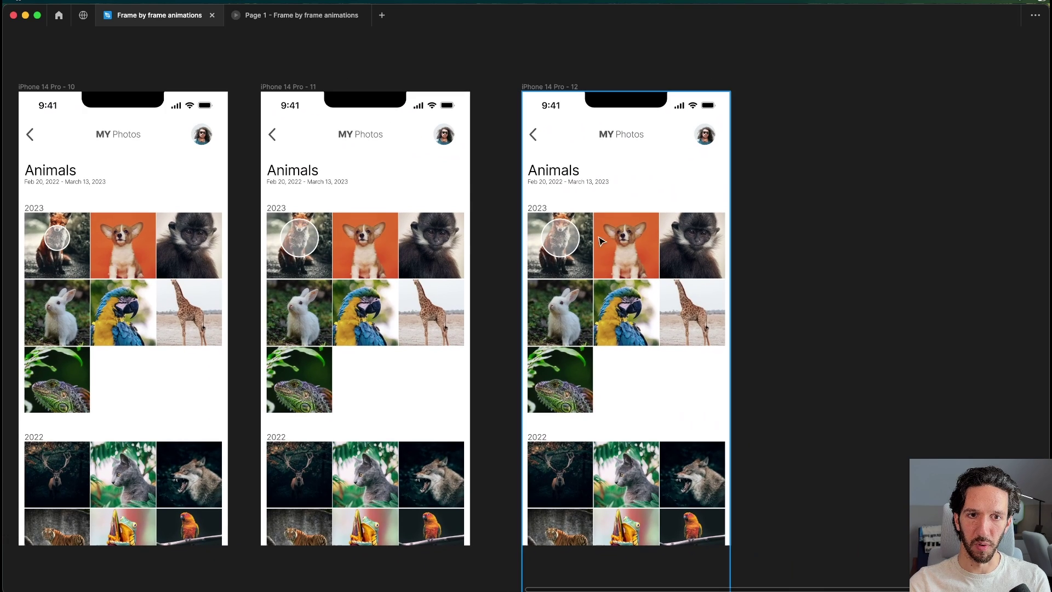
{"action": "left_click", "coordinate": [582, 233]}
{"action": "double_click", "coordinate": [581, 229]}
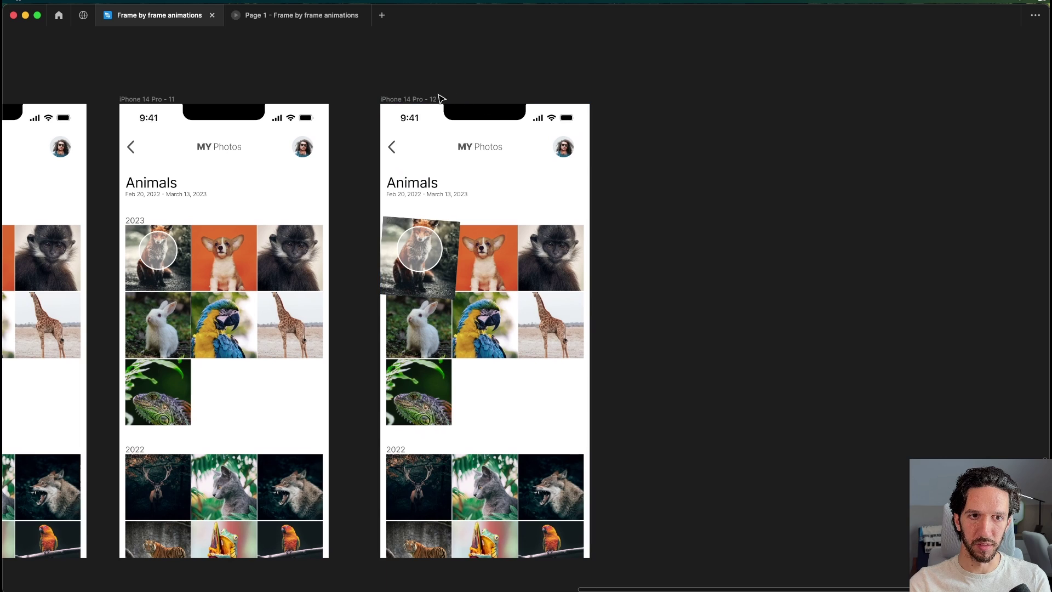
Step: Copy the iPhone 14 Pro - 12 frame beside it and enlarge and tilt the fox photo further in the copy
{"action": "left_click_drag", "start_coordinate": [437, 97], "coordinate": [691, 97], "text": "alt"}
{"action": "scroll", "coordinate": [691, 100], "scroll_direction": "down", "scroll_amount": 1}
{"action": "left_click", "coordinate": [684, 247]}
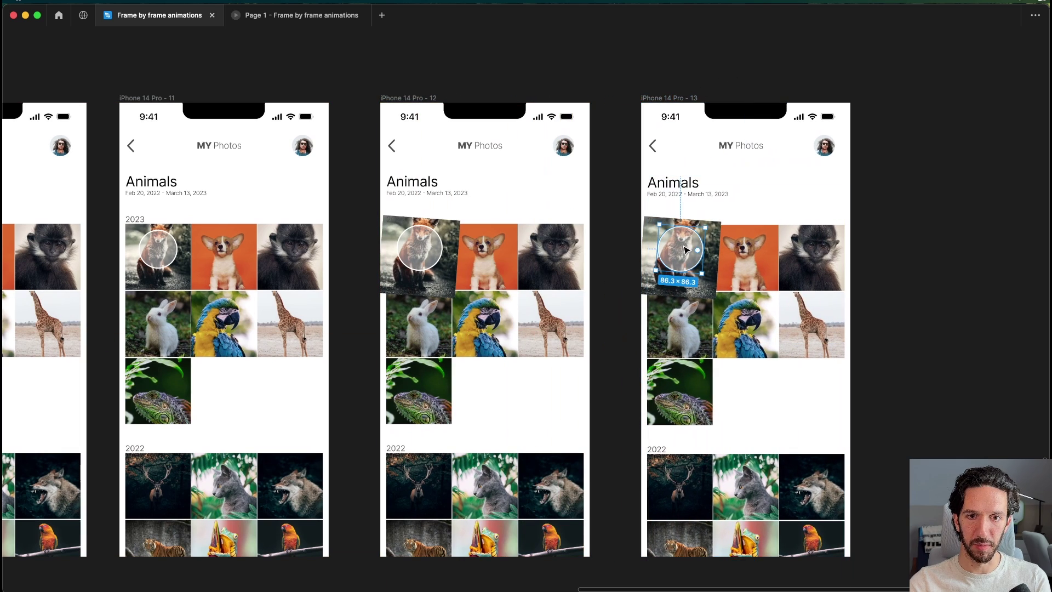
{"action": "left_click", "coordinate": [734, 250]}
{"action": "left_click", "coordinate": [916, 258]}
{"action": "left_click_drag", "start_coordinate": [715, 236], "coordinate": [737, 200]}
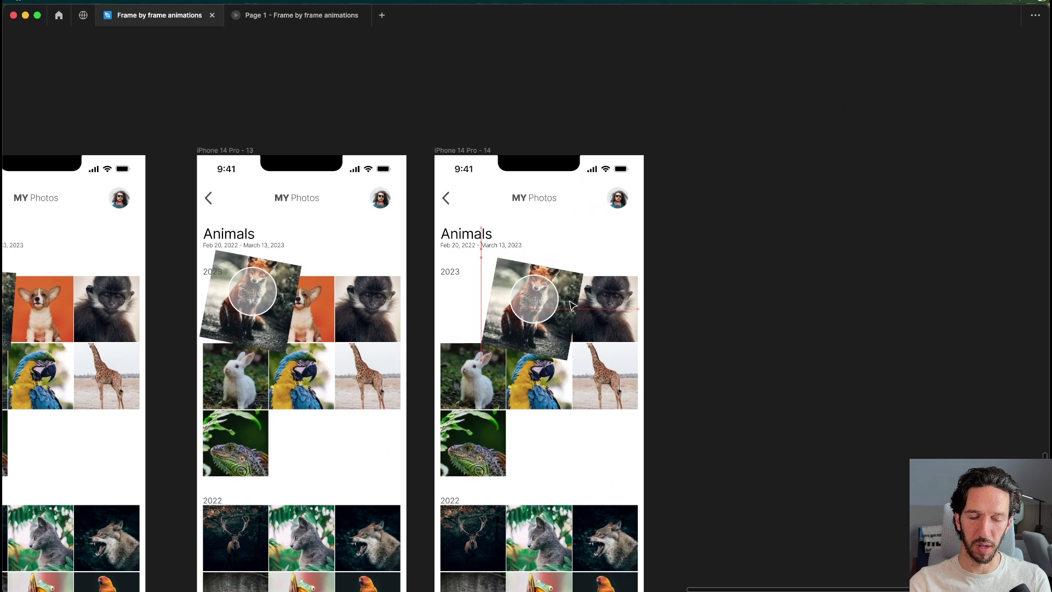
Step: Shift the tilted fox photo and its circle away from the empty grid slot in the iPhone 14 Pro - 14 frame
{"action": "left_click_drag", "start_coordinate": [572, 257], "coordinate": [589, 285]}
{"action": "scroll", "coordinate": [751, 357], "scroll_direction": "down", "scroll_amount": 3}
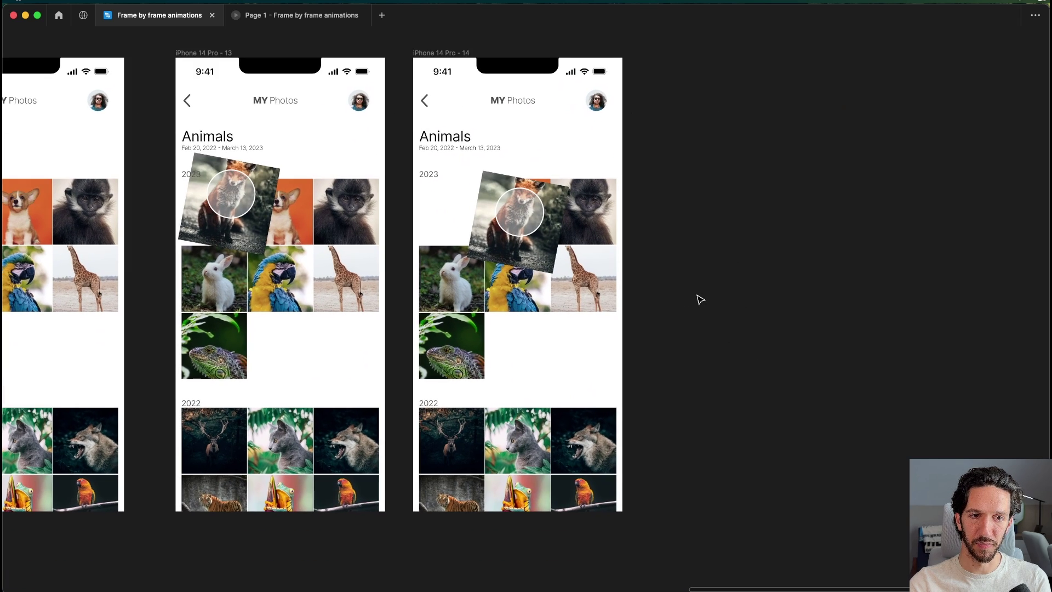
Step: Copy the dark gradient overlay from the iPhone 14 Pro - 7 frame into iPhone 14 Pro - 14, beneath the fox photo
{"action": "scroll", "coordinate": [697, 299], "scroll_direction": "down", "scroll_amount": 4}
{"action": "left_click_drag", "start_coordinate": [704, 439], "coordinate": [861, 173]}
{"action": "left_click", "coordinate": [438, 461]}
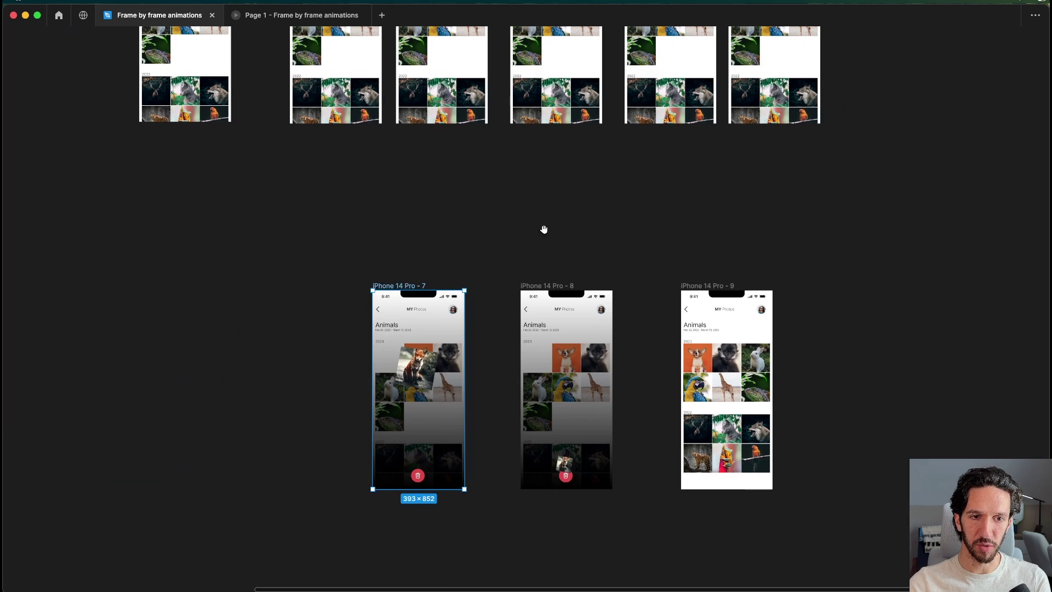
{"action": "scroll", "coordinate": [544, 229], "scroll_direction": "up", "scroll_amount": 6}
{"action": "scroll", "coordinate": [568, 399], "scroll_direction": "up", "scroll_amount": 5}
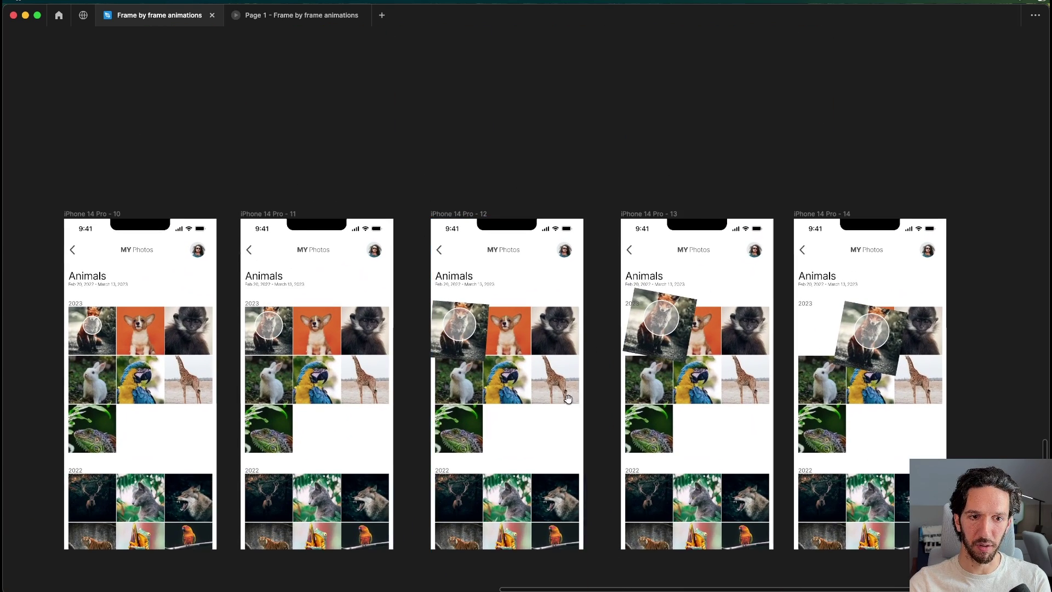
{"action": "left_click_drag", "start_coordinate": [568, 398], "coordinate": [543, 343]}
{"action": "left_click", "coordinate": [814, 157]}
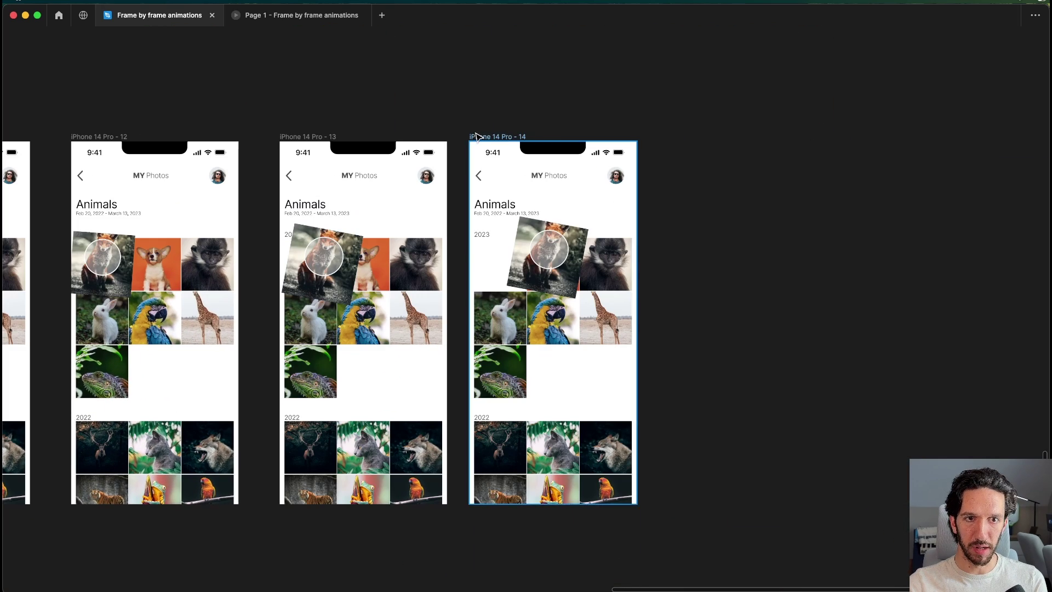
{"action": "left_click", "coordinate": [476, 137]}
{"action": "key", "text": "super+v"}
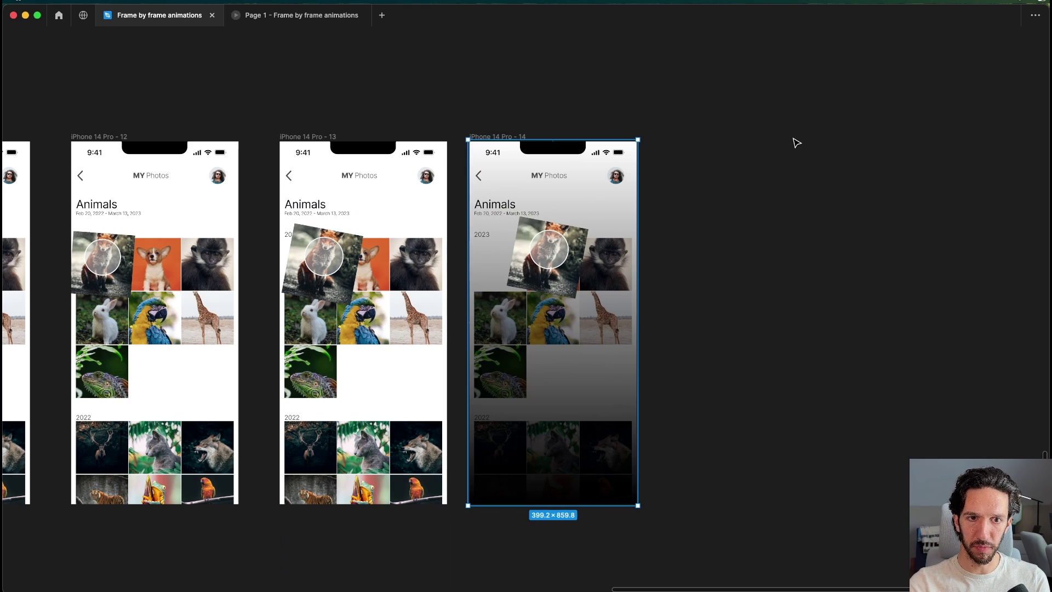
Step: Copy the red trash button from the iPhone 14 Pro - 7 frame and add it at the bottom of the last darkened in-between frames
{"action": "scroll", "coordinate": [617, 205], "scroll_direction": "left", "scroll_amount": 3}
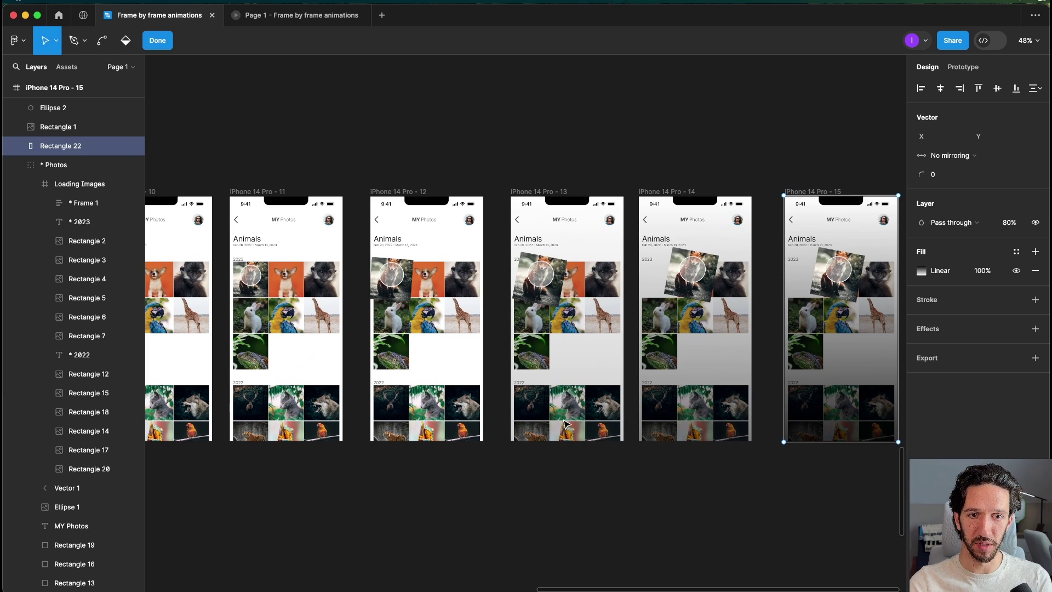
{"action": "scroll", "coordinate": [663, 372], "scroll_direction": "up", "scroll_amount": 5}
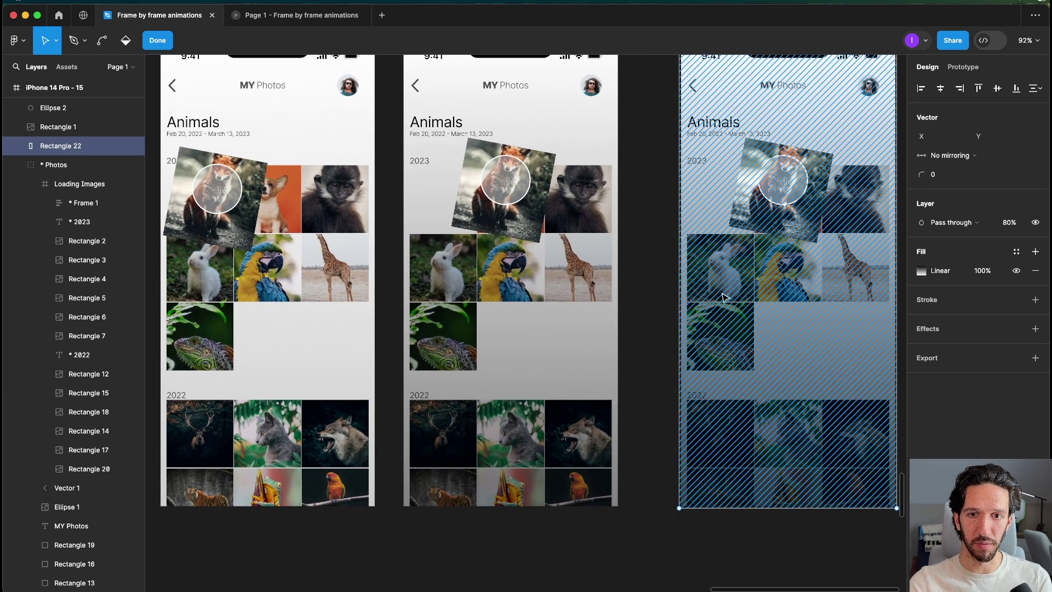
{"action": "scroll", "coordinate": [669, 309], "scroll_direction": "down", "scroll_amount": 5}
{"action": "scroll", "coordinate": [615, 458], "scroll_direction": "down", "scroll_amount": 7}
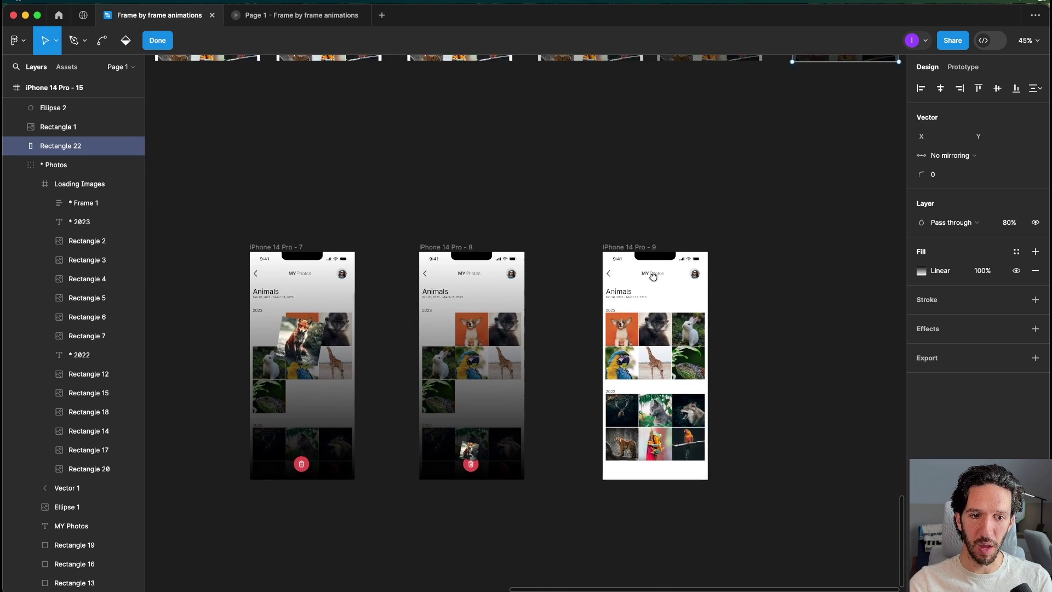
{"action": "scroll", "coordinate": [286, 461], "scroll_direction": "up", "scroll_amount": 8}
{"action": "scroll", "coordinate": [288, 467], "scroll_direction": "up", "scroll_amount": 1}
{"action": "key", "text": "Escape"}
{"action": "left_click", "coordinate": [361, 465]}
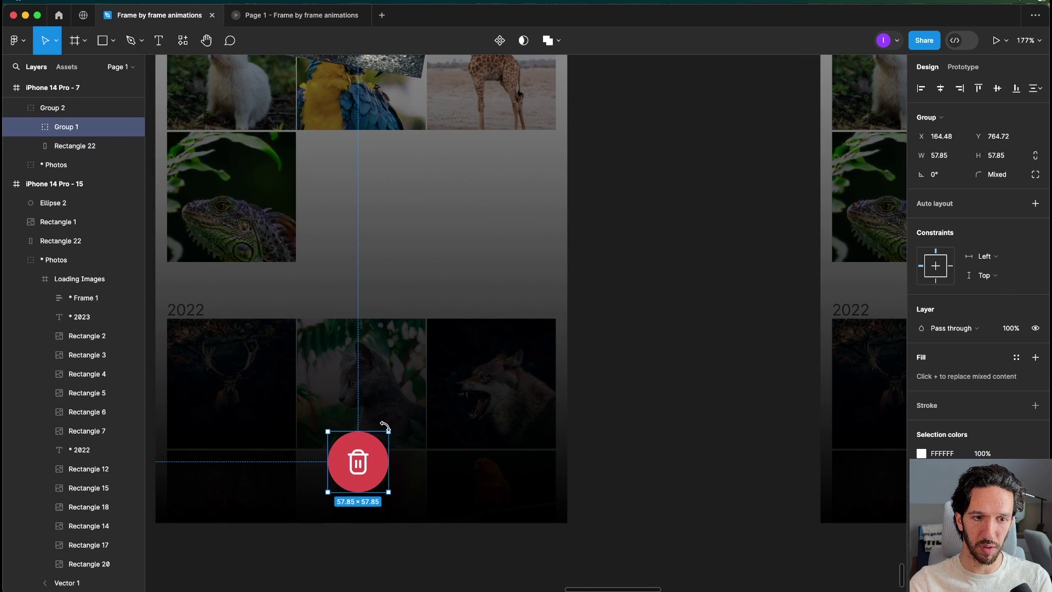
{"action": "left_click_drag", "start_coordinate": [380, 452], "coordinate": [395, 428]}
{"action": "key", "text": "super+c"}
{"action": "left_click", "coordinate": [574, 354]}
{"action": "scroll", "coordinate": [569, 356], "scroll_direction": "down", "scroll_amount": 6}
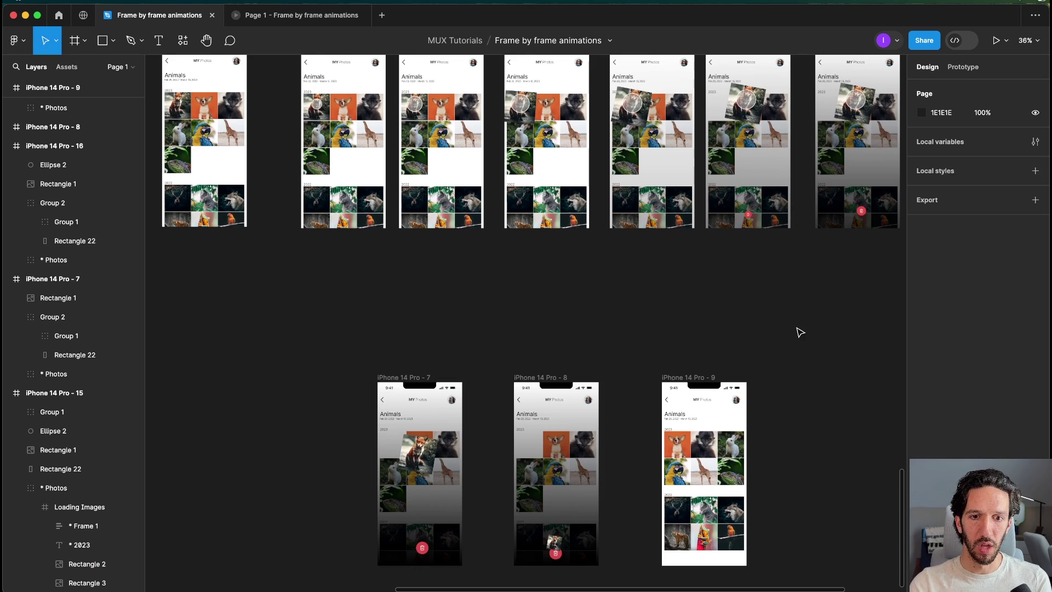
Step: Examine the three reference frames, iPhone 14 Pro - 7 to 9, against the row of in-between frames
{"action": "left_click_drag", "start_coordinate": [797, 244], "coordinate": [373, 484]}
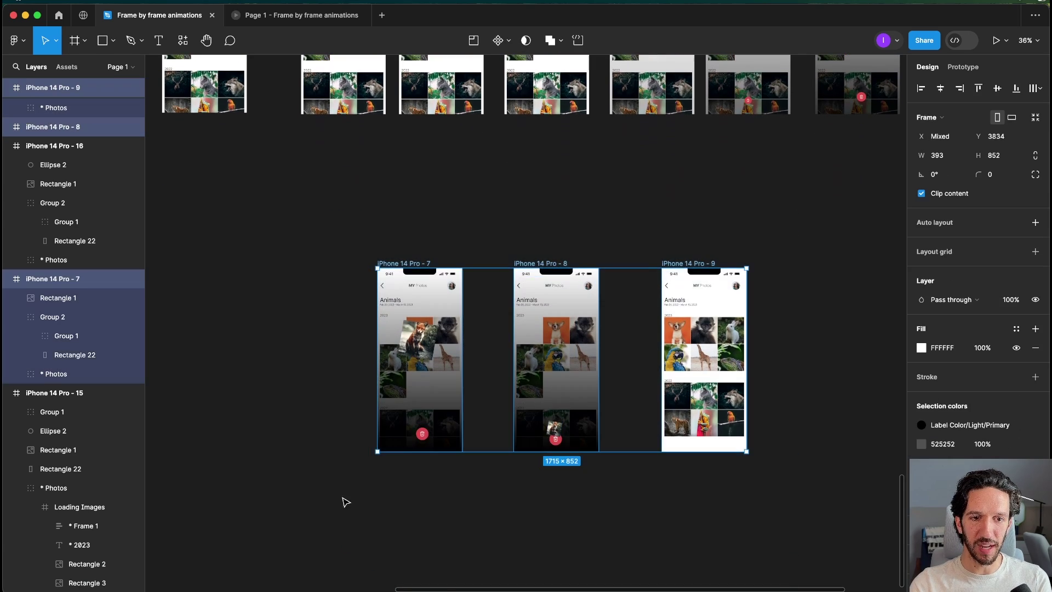
{"action": "scroll", "coordinate": [362, 498], "scroll_direction": "up", "scroll_amount": 3}
{"action": "left_click_drag", "start_coordinate": [674, 449], "coordinate": [581, 502]}
{"action": "left_click", "coordinate": [511, 504]}
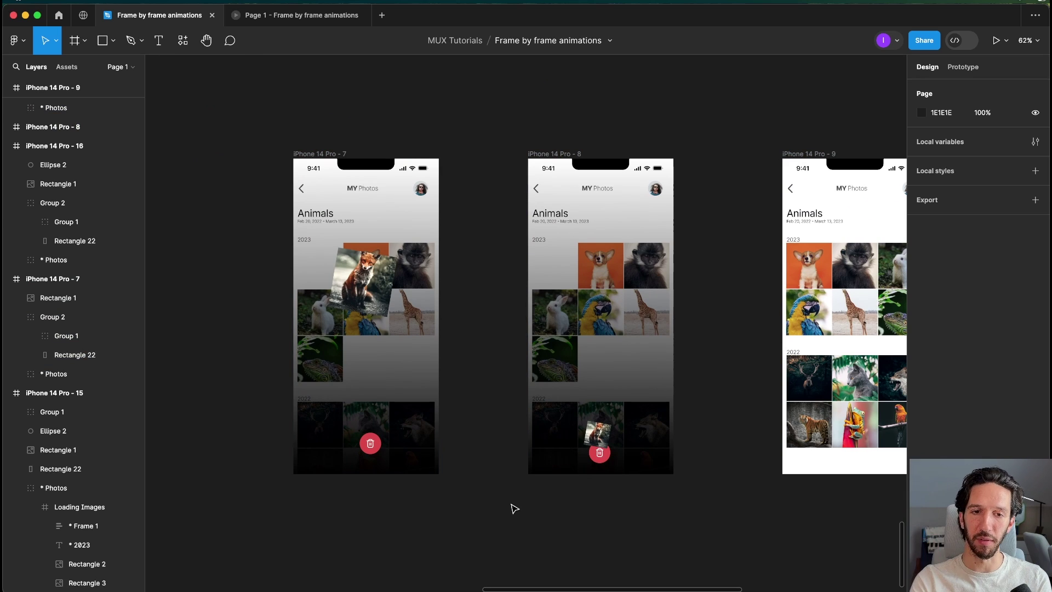
{"action": "scroll", "coordinate": [508, 507], "scroll_direction": "down", "scroll_amount": 5, "text": "ctrl"}
{"action": "scroll", "coordinate": [727, 291], "scroll_direction": "up", "scroll_amount": 3}
{"action": "scroll", "coordinate": [721, 399], "scroll_direction": "down", "scroll_amount": 2}
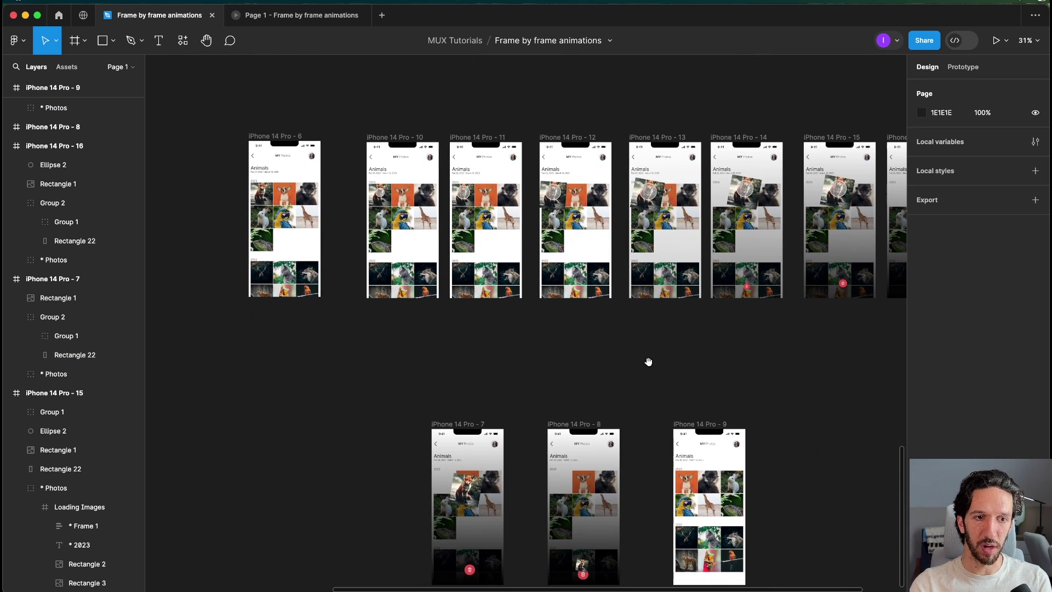
{"action": "scroll", "coordinate": [788, 184], "scroll_direction": "up", "scroll_amount": 3, "text": "ctrl"}
{"action": "scroll", "coordinate": [795, 185], "scroll_direction": "down", "scroll_amount": 4, "text": "ctrl"}
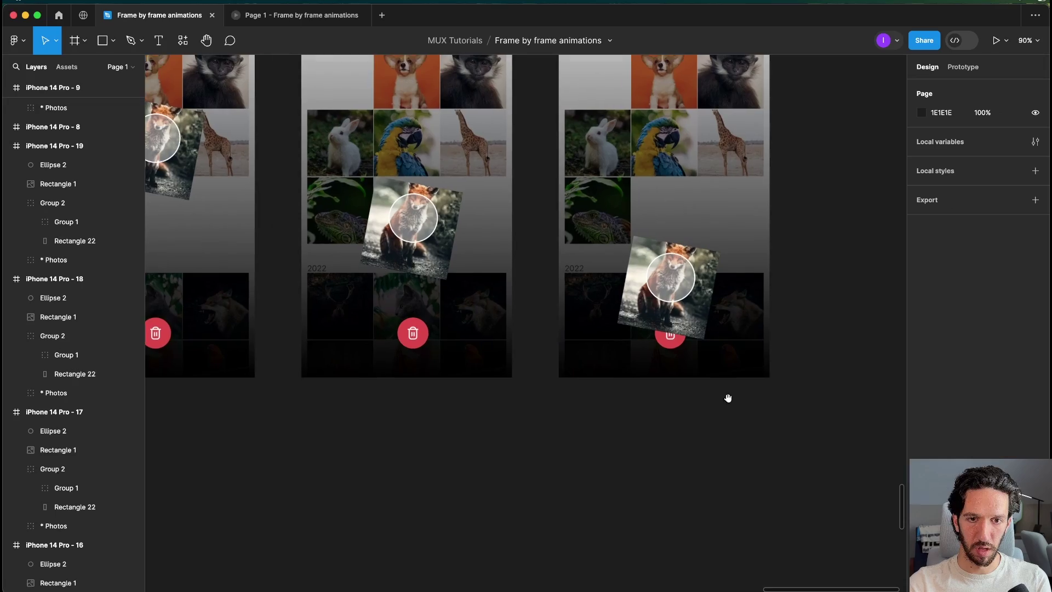
Step: Check the size of the fox photo above the trash button in the iPhone 14 Pro - 8 reference frame against the newest in-between frames
{"action": "left_click_drag", "start_coordinate": [728, 399], "coordinate": [705, 402]}
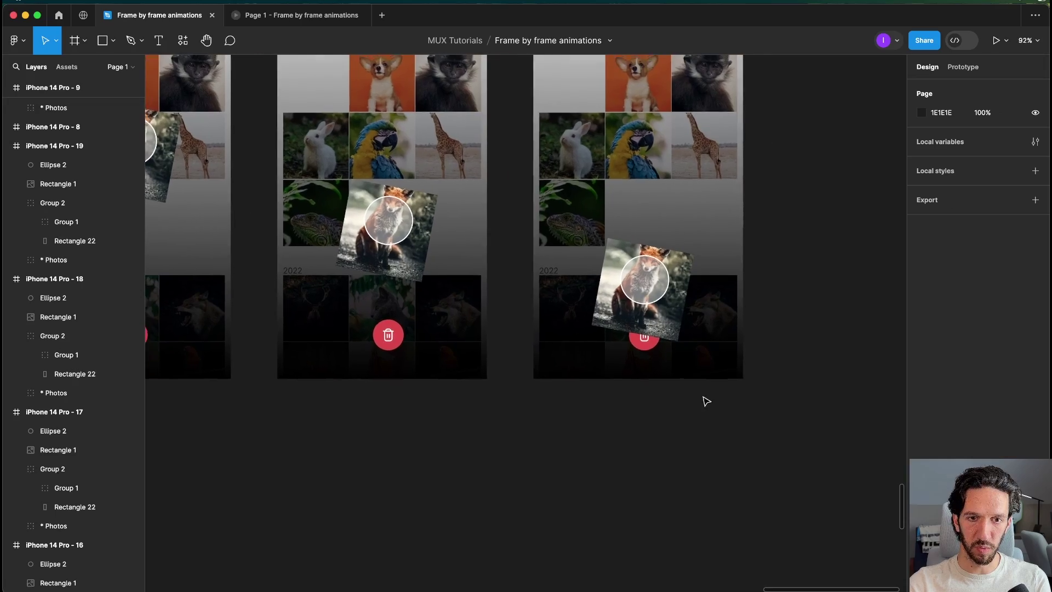
{"action": "scroll", "coordinate": [701, 402], "scroll_direction": "down", "scroll_amount": 3, "text": "ctrl"}
{"action": "scroll", "coordinate": [673, 296], "scroll_direction": "down", "scroll_amount": 6}
{"action": "scroll", "coordinate": [679, 295], "scroll_direction": "left", "scroll_amount": 6}
{"action": "scroll", "coordinate": [689, 294], "scroll_direction": "left", "scroll_amount": 3}
{"action": "scroll", "coordinate": [576, 344], "scroll_direction": "up", "scroll_amount": 5, "text": "ctrl"}
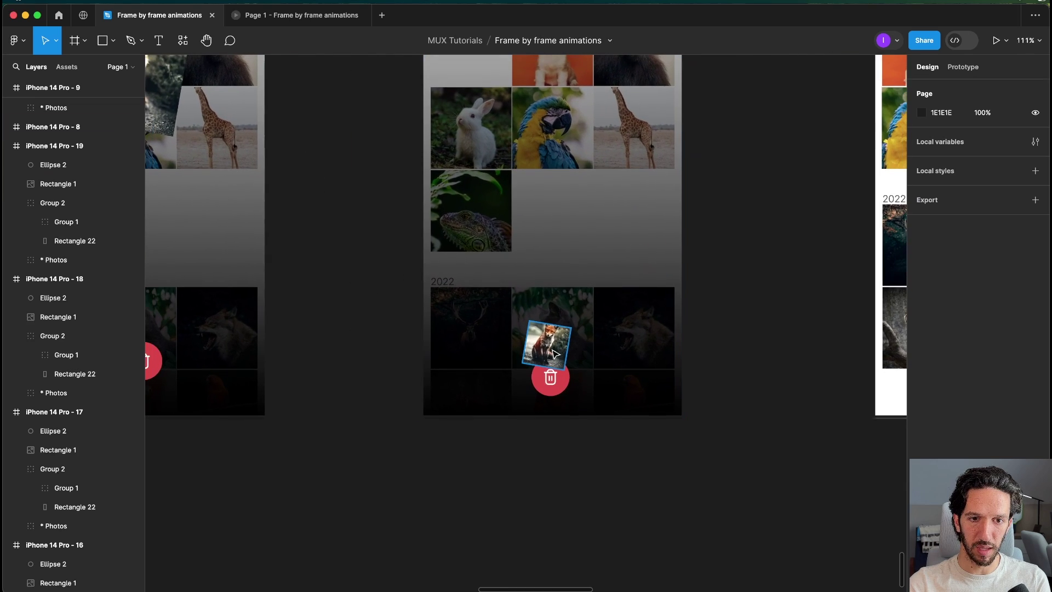
{"action": "scroll", "coordinate": [576, 344], "scroll_direction": "down", "scroll_amount": 8, "text": "ctrl"}
{"action": "scroll", "coordinate": [708, 251], "scroll_direction": "right", "scroll_amount": 7}
{"action": "scroll", "coordinate": [709, 250], "scroll_direction": "up", "scroll_amount": 3}
{"action": "scroll", "coordinate": [708, 250], "scroll_direction": "up", "scroll_amount": 5}
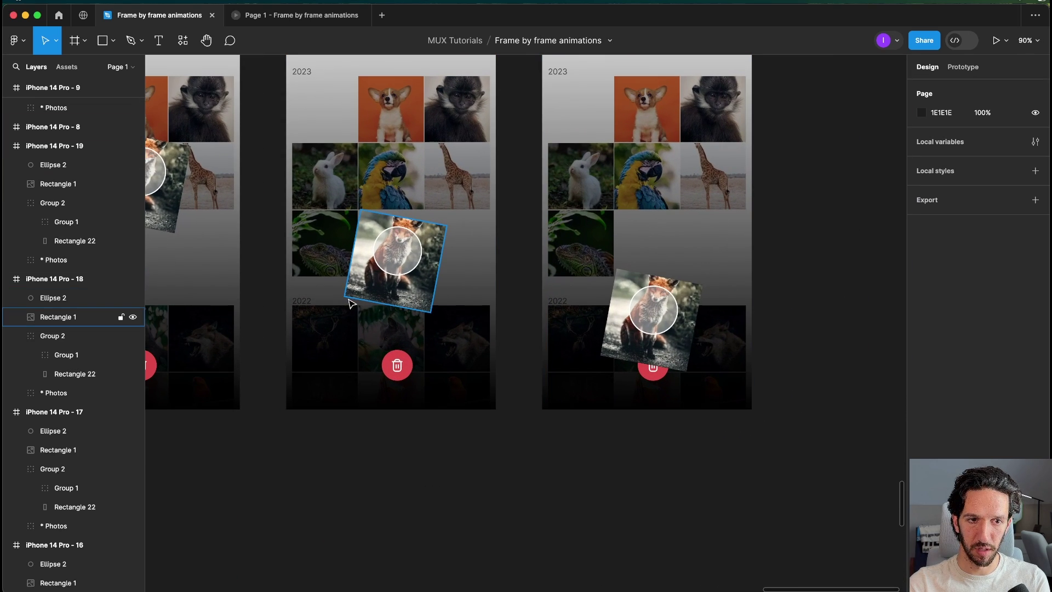
Step: Shrink the fox photo to about 144 × 145 in iPhone 14 Pro - 18 and about 100 × 101 in iPhone 14 Pro - 19
{"action": "left_click", "coordinate": [386, 301]}
{"action": "left_click_drag", "start_coordinate": [348, 293], "coordinate": [351, 291]}
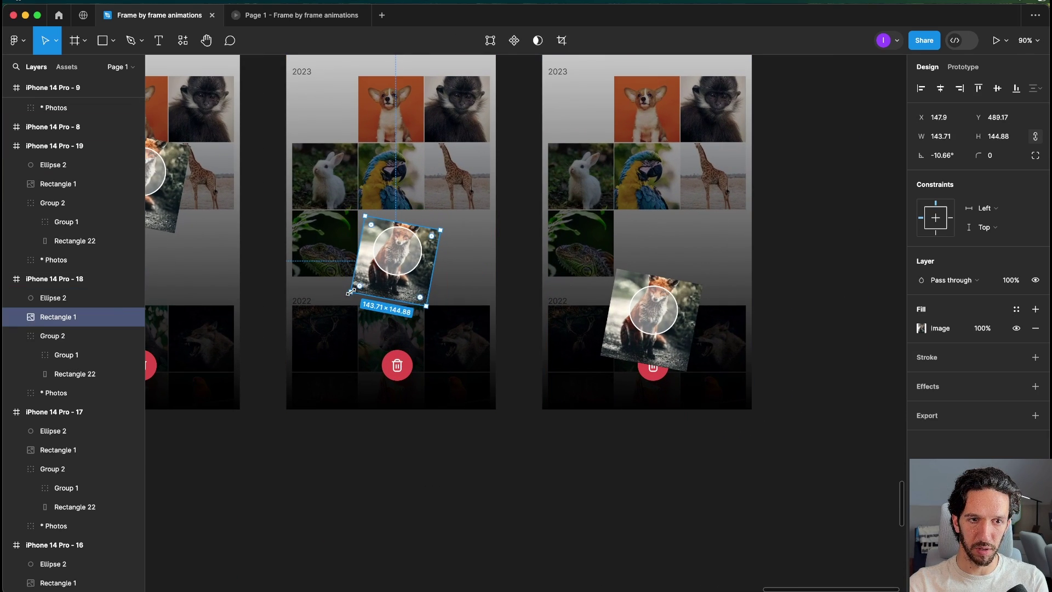
{"action": "left_click", "coordinate": [630, 345]}
{"action": "left_click_drag", "start_coordinate": [601, 355], "coordinate": [621, 340]}
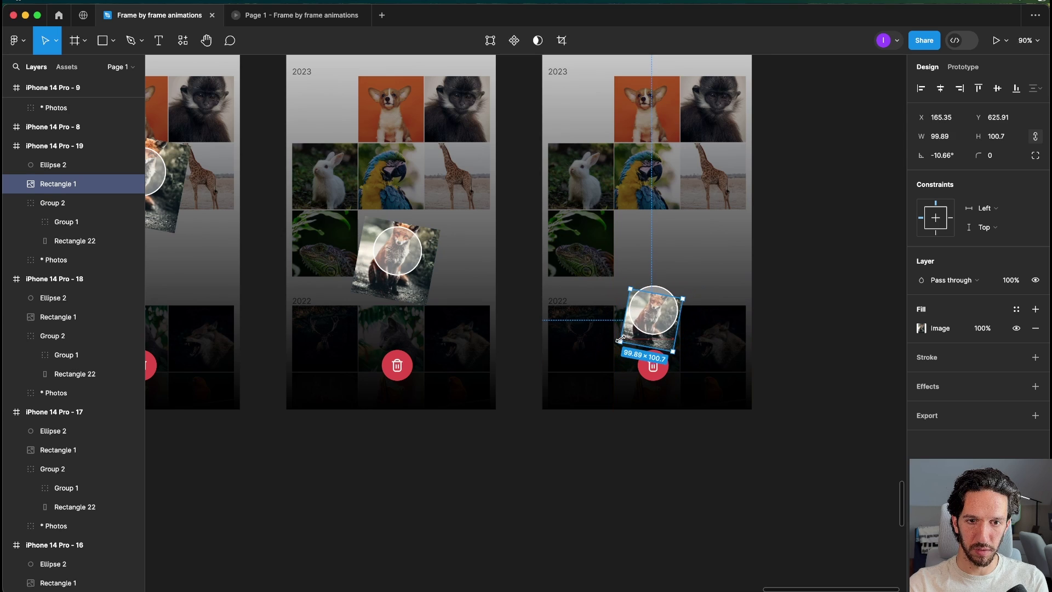
Step: Move the shrunken fox photo and its circle down over the trash button in the iPhone 14 Pro - 21 frame
{"action": "key", "text": "shift+Return"}
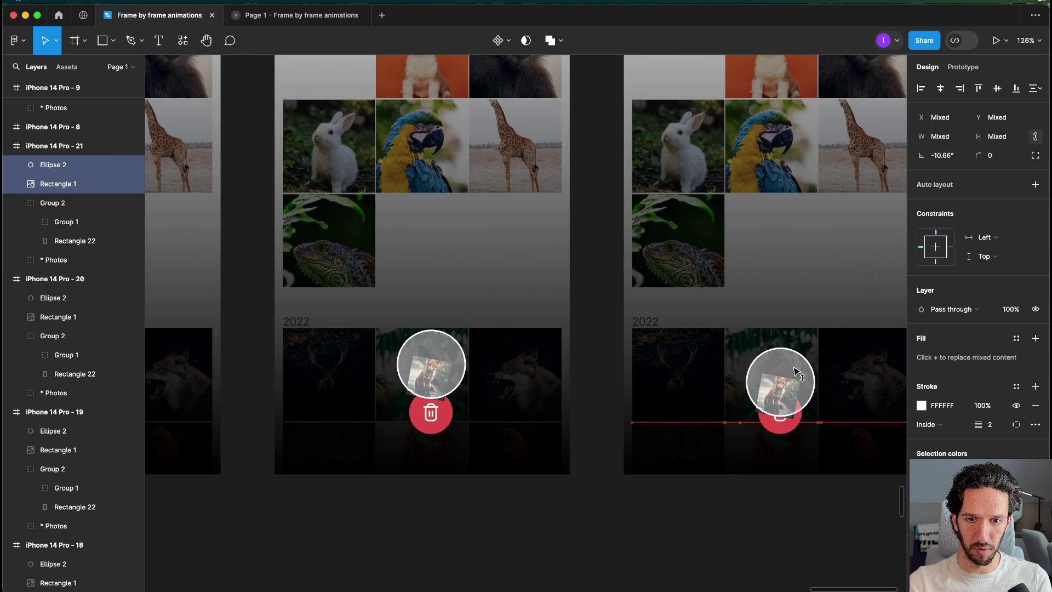
{"action": "left_click", "coordinate": [765, 524]}
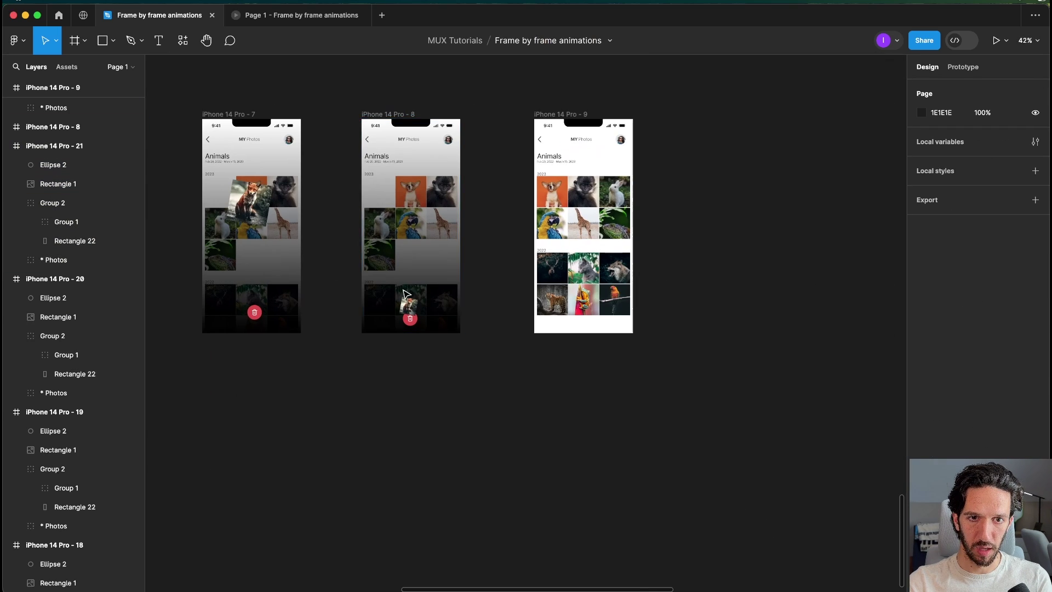
Step: Compare the last in-between frames with the iPhone 14 Pro - 8 reference frame and the iPhone 14 Pro - 9 end frame
{"action": "left_click_drag", "start_coordinate": [673, 239], "coordinate": [164, 323]}
{"action": "left_click_drag", "start_coordinate": [852, 202], "coordinate": [723, 334]}
{"action": "scroll", "coordinate": [366, 245], "scroll_direction": "up", "scroll_amount": 3}
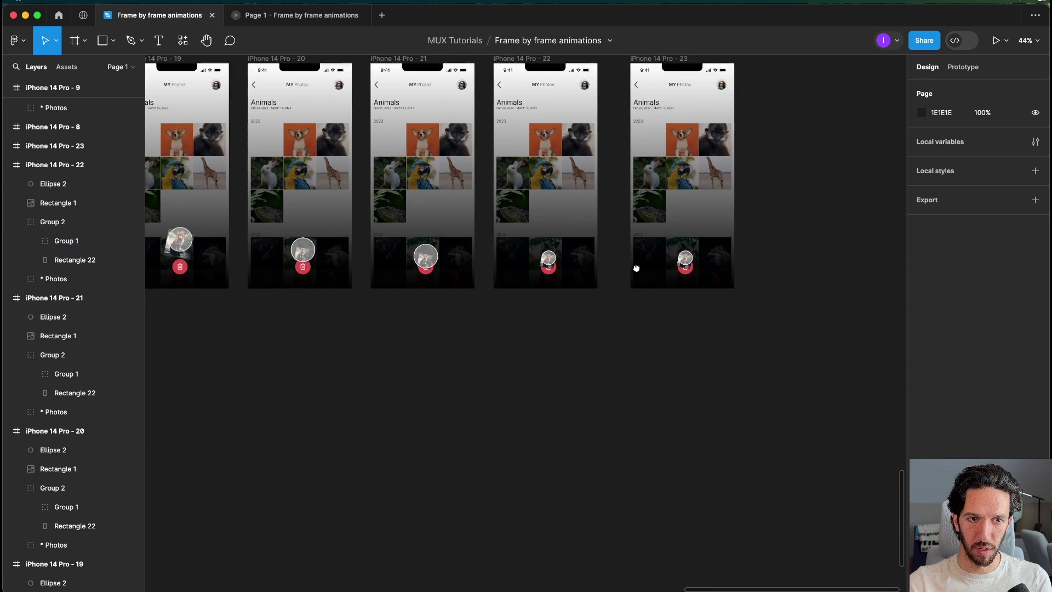
{"action": "scroll", "coordinate": [448, 350], "scroll_direction": "down", "scroll_amount": 5}
{"action": "scroll", "coordinate": [448, 351], "scroll_direction": "up", "scroll_amount": 10}
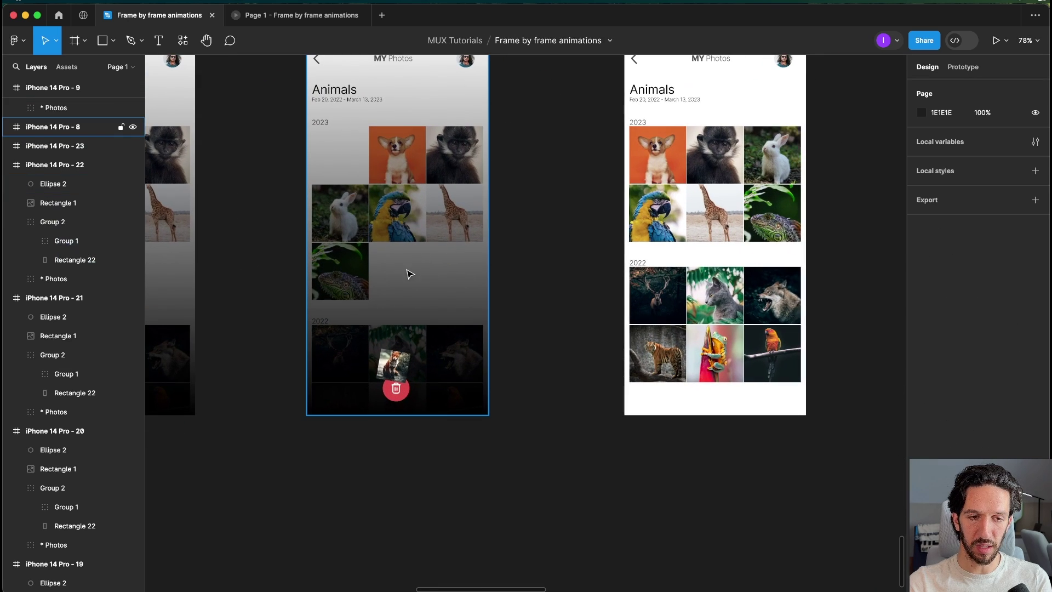
Step: Inspect the fox photo and trash group in the iPhone 14 Pro - 8 reference frame against the iPhone 14 Pro - 9 end frame
{"action": "left_click", "coordinate": [404, 345]}
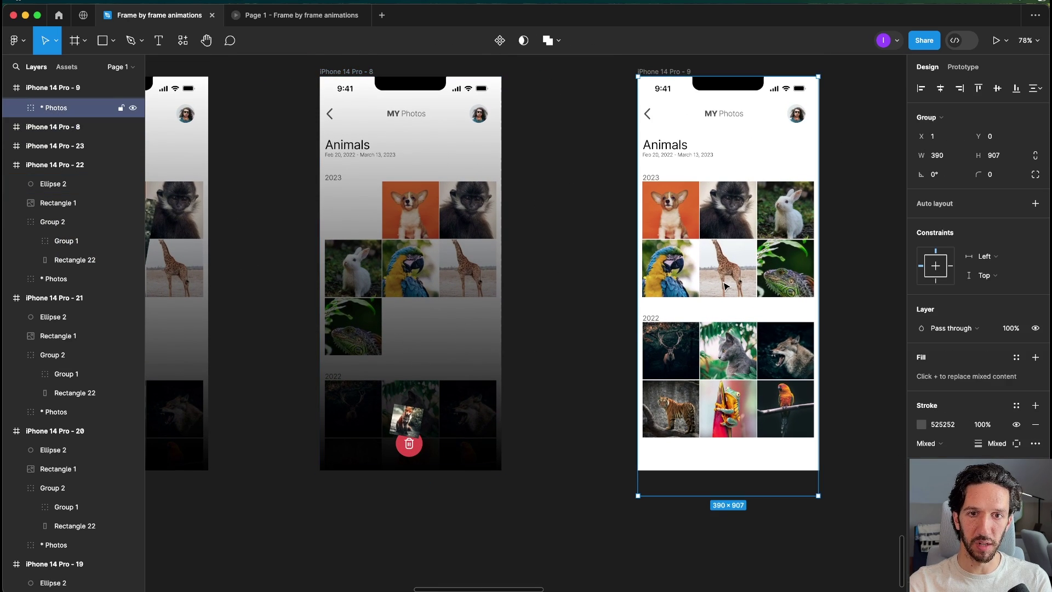
{"action": "key", "text": "Escape"}
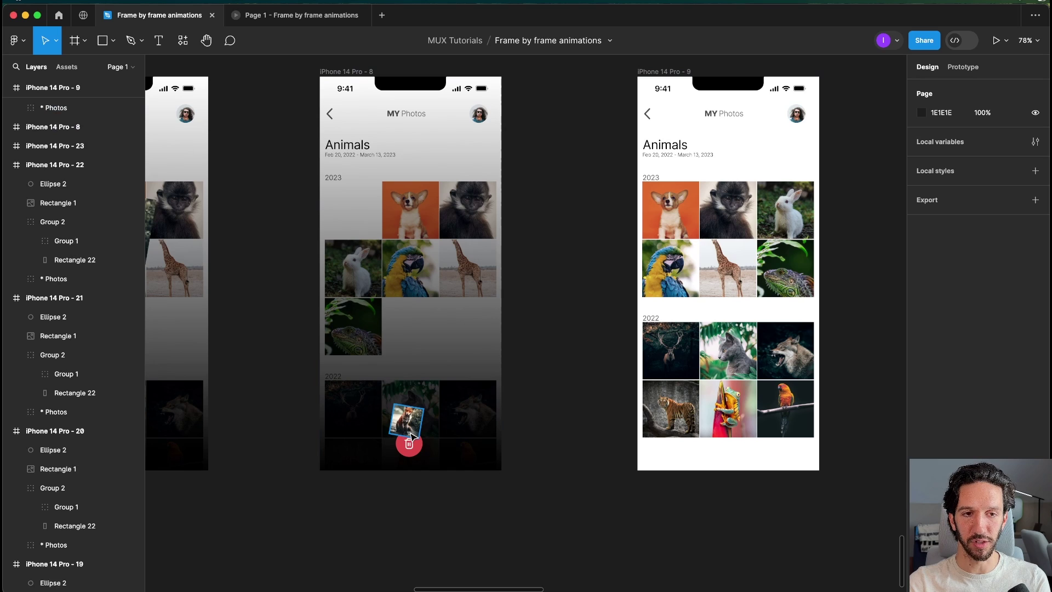
{"action": "left_click", "coordinate": [410, 430]}
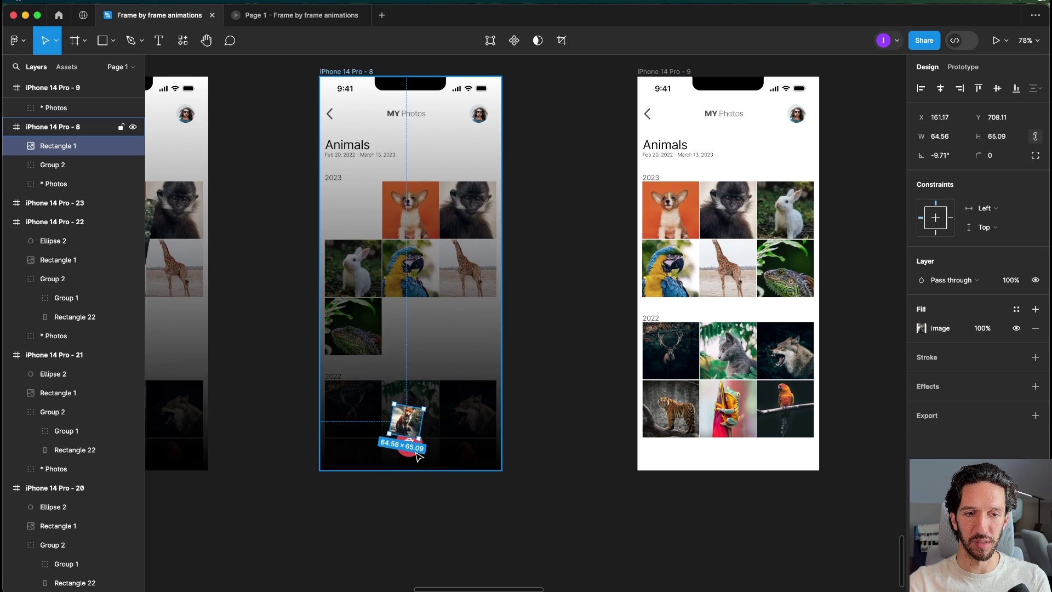
{"action": "key", "text": "Escape"}
{"action": "left_click", "coordinate": [406, 450]}
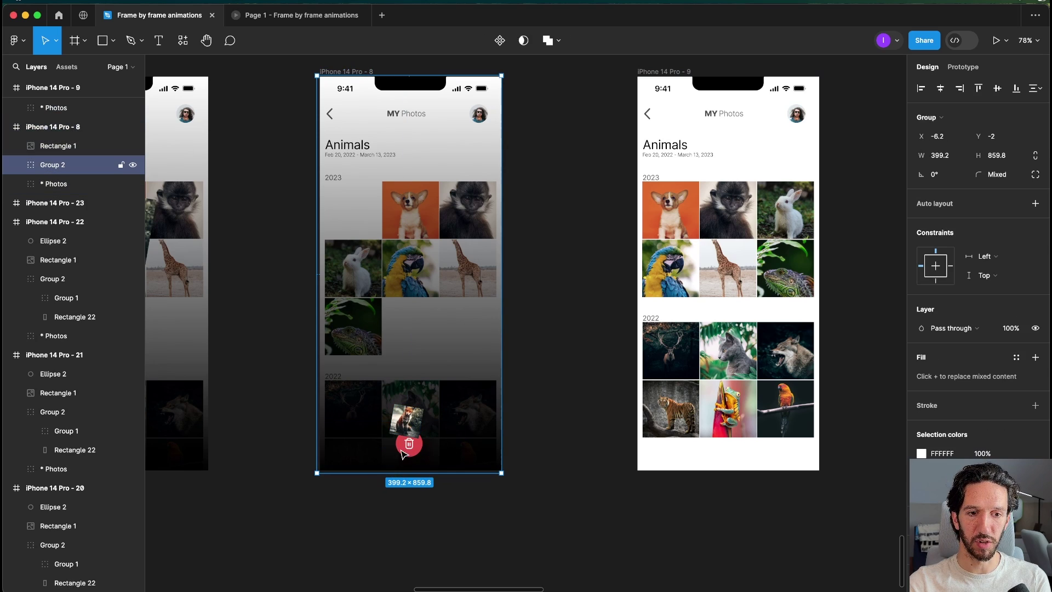
{"action": "left_click", "coordinate": [580, 466]}
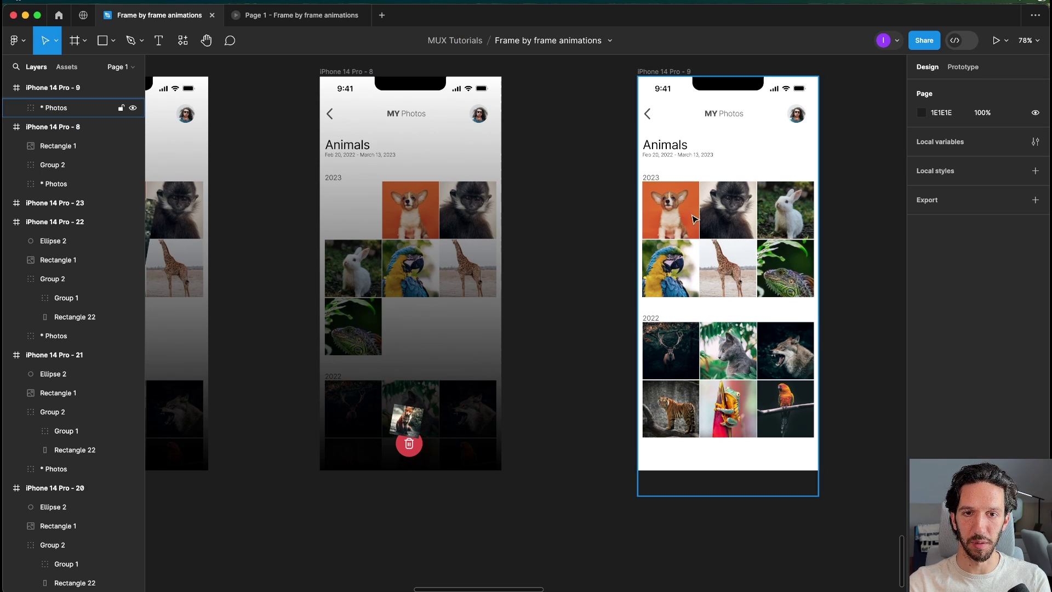
Step: Ungroup the Loading Images frame inside iPhone 14 Pro - 25 so its photos can be moved individually
{"action": "scroll", "coordinate": [630, 252], "scroll_direction": "down", "scroll_amount": 5}
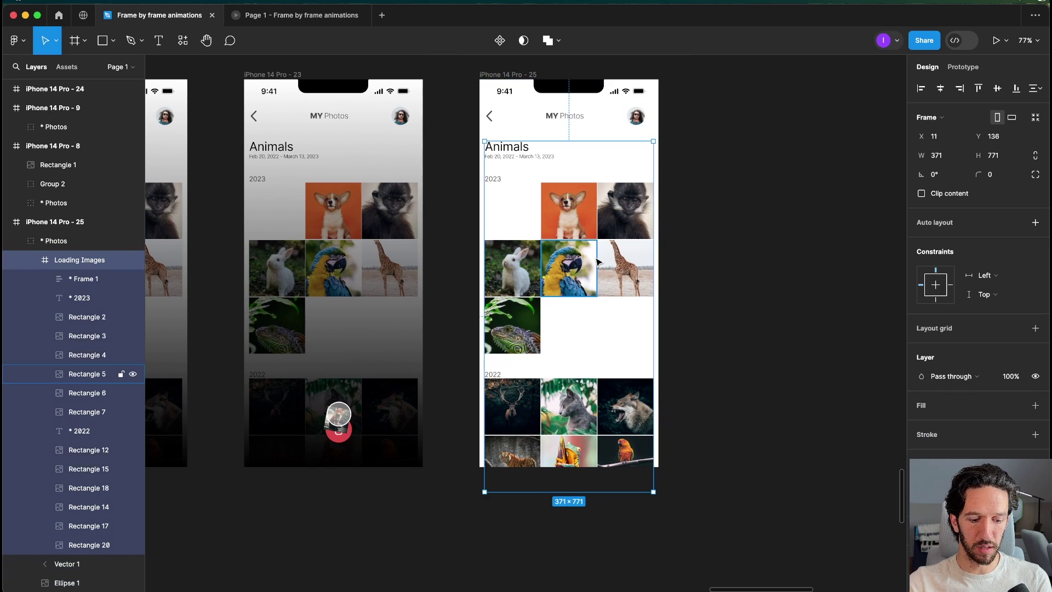
{"action": "key", "text": "super+shift+g"}
{"action": "left_click", "coordinate": [748, 283]}
{"action": "double_click", "coordinate": [568, 221]}
{"action": "left_click", "coordinate": [787, 266]}
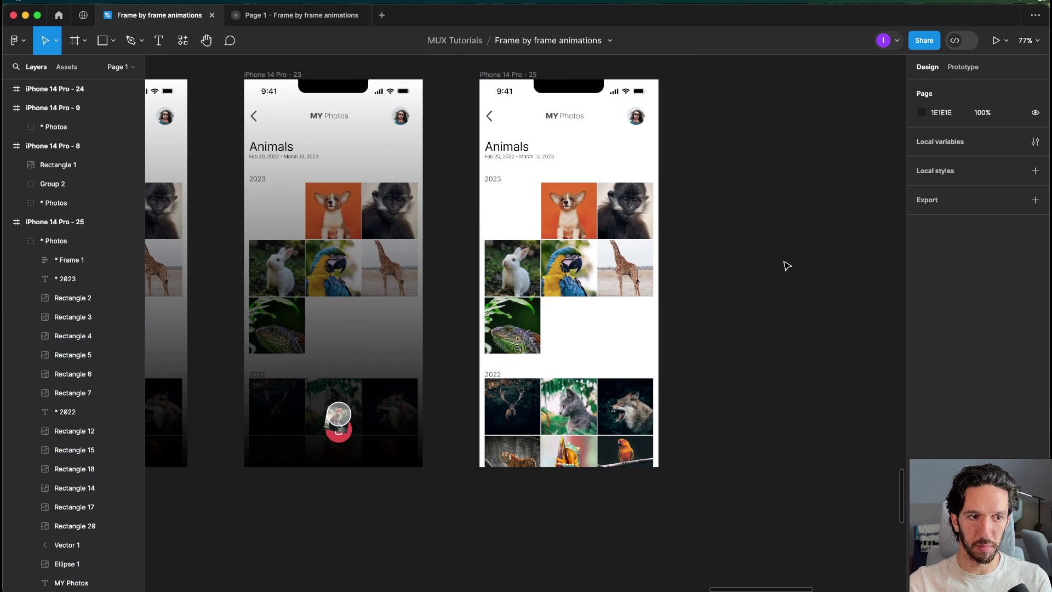
Step: Shift the dog and monkey photos in iPhone 14 Pro - 25 partway left toward the fox's empty slot
{"action": "left_click", "coordinate": [591, 216]}
{"action": "double_click", "coordinate": [569, 217]}
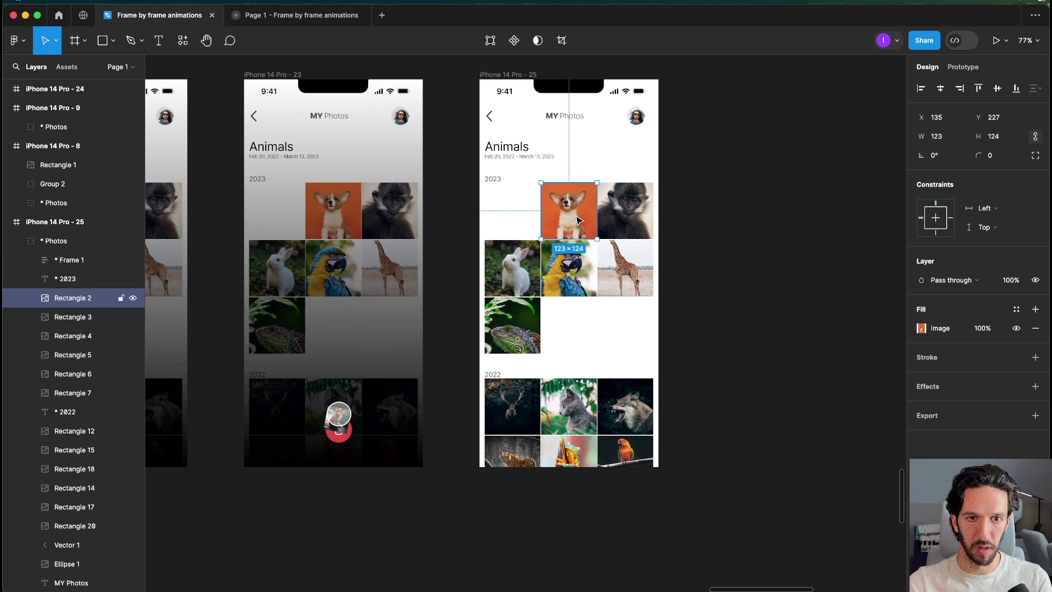
{"action": "left_click_drag", "start_coordinate": [569, 218], "coordinate": [540, 220]}
{"action": "left_click_drag", "start_coordinate": [612, 213], "coordinate": [580, 213]}
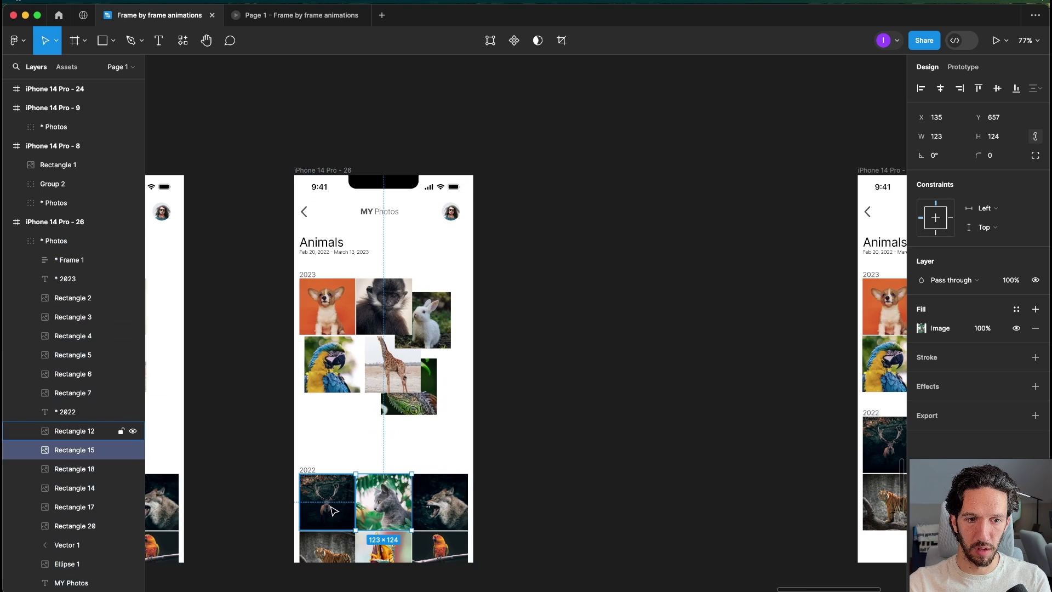
Step: Move the 2022 heading and its photos up in iPhone 14 Pro - 26, and duplicate that frame beside it
{"action": "left_click", "coordinate": [309, 472]}
{"action": "left_click_drag", "start_coordinate": [586, 458], "coordinate": [266, 531]}
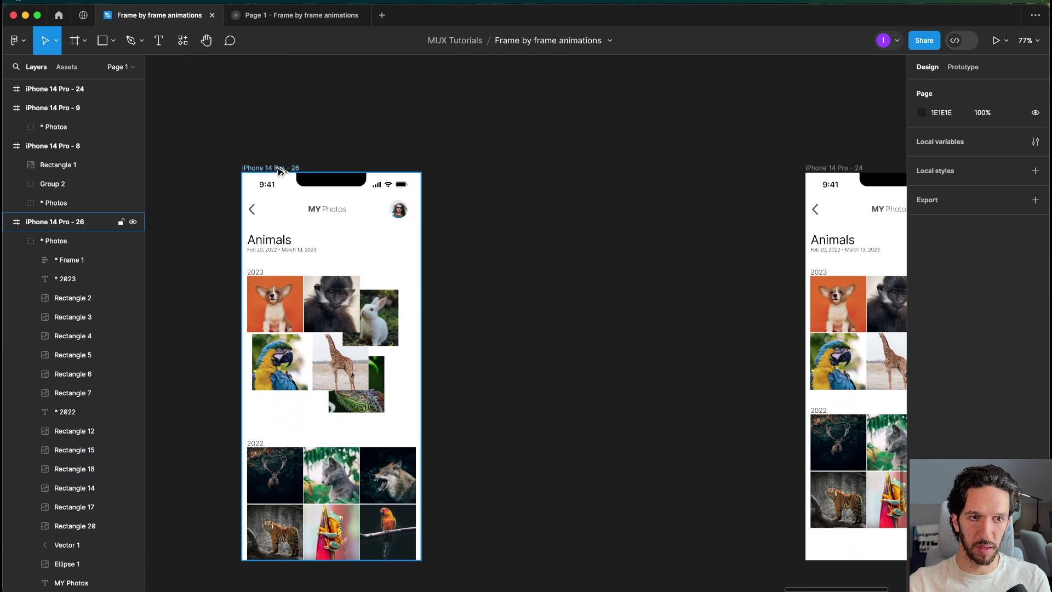
{"action": "left_click_drag", "start_coordinate": [280, 173], "coordinate": [507, 173]}
{"action": "left_click", "coordinate": [536, 136]}
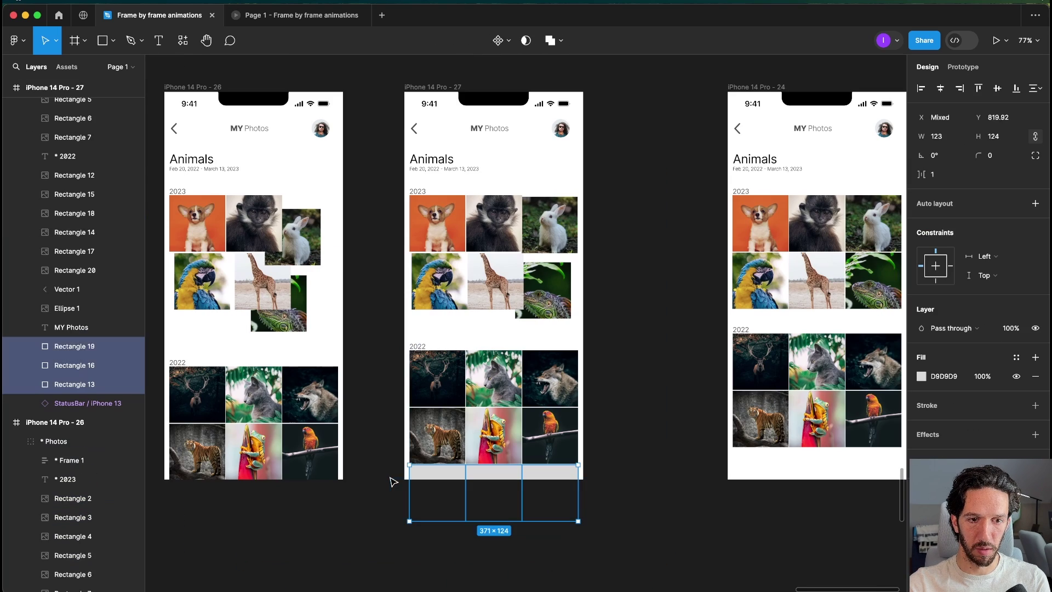
Step: Copy the touch circle, fox photo and dark trash overlay group from iPhone 14 Pro - 23 into iPhone 14 Pro - 25
{"action": "left_click", "coordinate": [601, 418]}
{"action": "scroll", "coordinate": [641, 378], "scroll_direction": "up", "scroll_amount": 1}
{"action": "scroll", "coordinate": [642, 378], "scroll_direction": "right", "scroll_amount": 1}
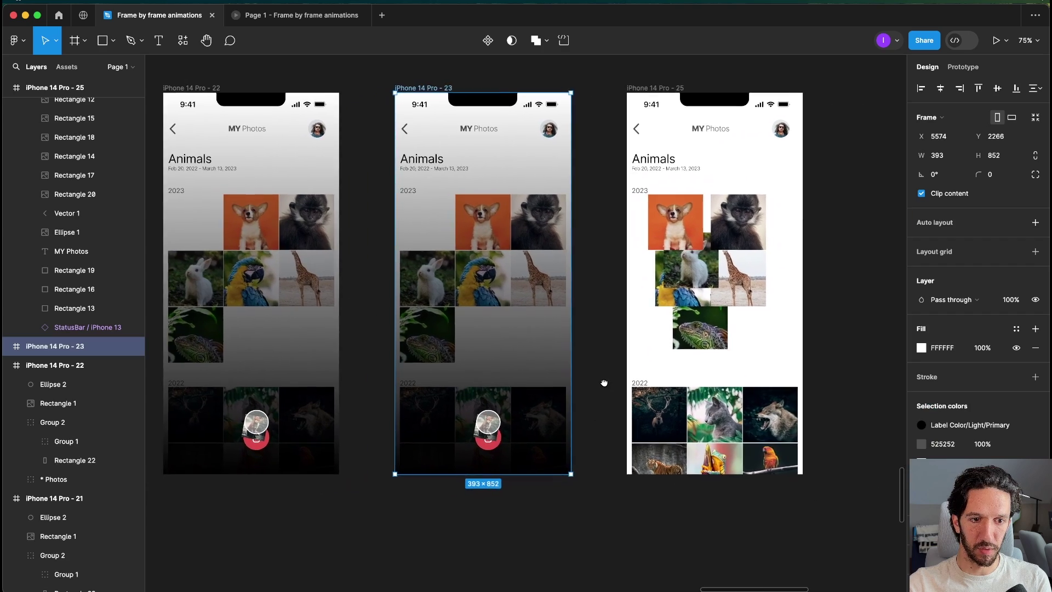
{"action": "scroll", "coordinate": [603, 380], "scroll_direction": "right", "scroll_amount": 2}
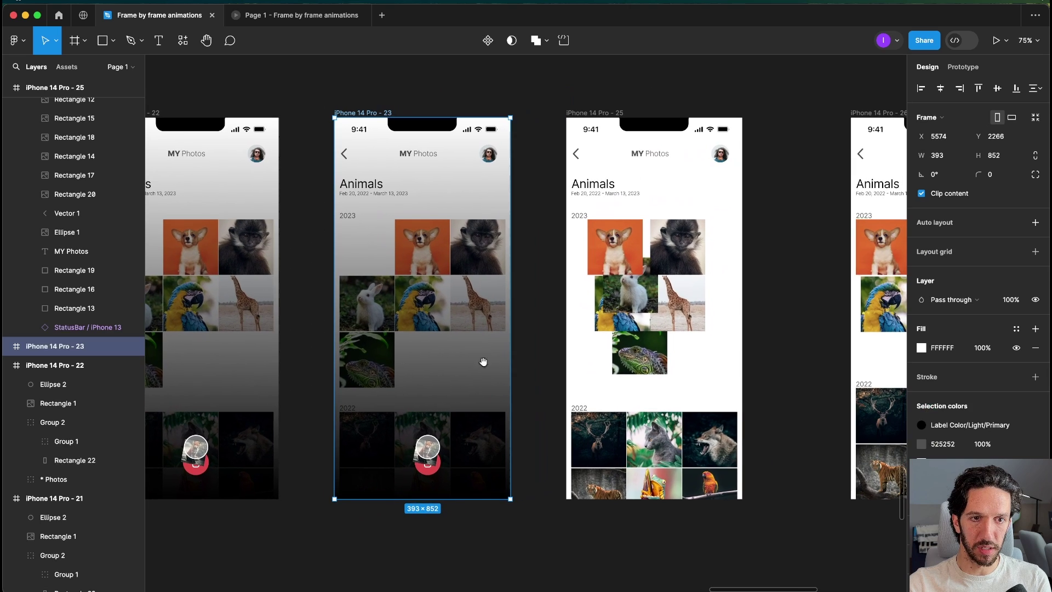
{"action": "left_click", "coordinate": [421, 441]}
{"action": "scroll", "coordinate": [418, 439], "scroll_direction": "up", "scroll_amount": 3}
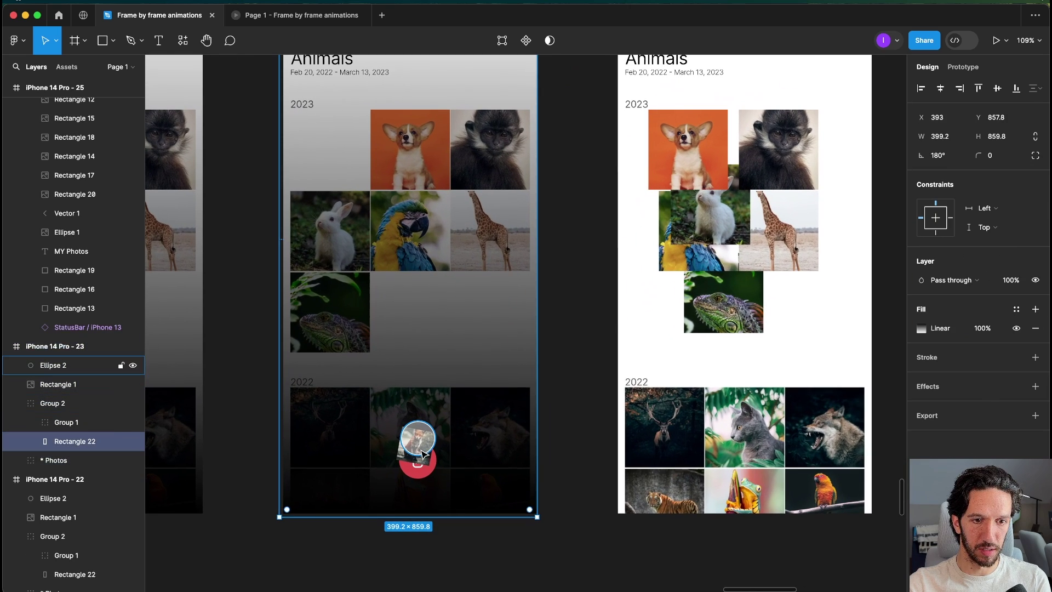
{"action": "left_click", "coordinate": [422, 526]}
{"action": "left_click", "coordinate": [414, 437]}
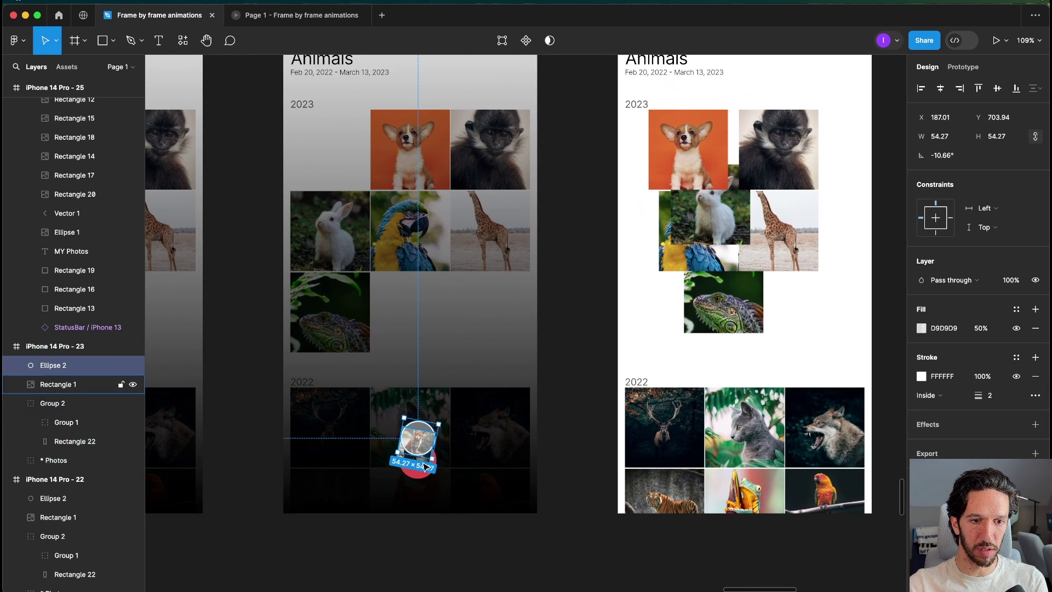
{"action": "left_click", "coordinate": [375, 469]}
{"action": "double_click", "coordinate": [381, 465]}
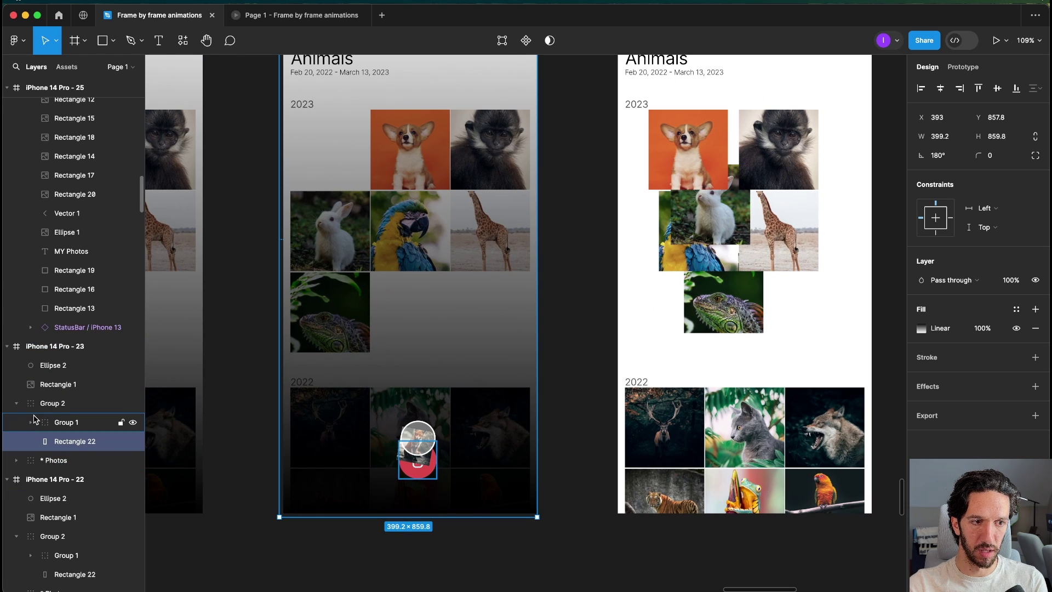
{"action": "left_click", "coordinate": [46, 404]}
{"action": "left_click", "coordinate": [125, 364], "text": "shift"}
{"action": "key", "text": "super+c"}
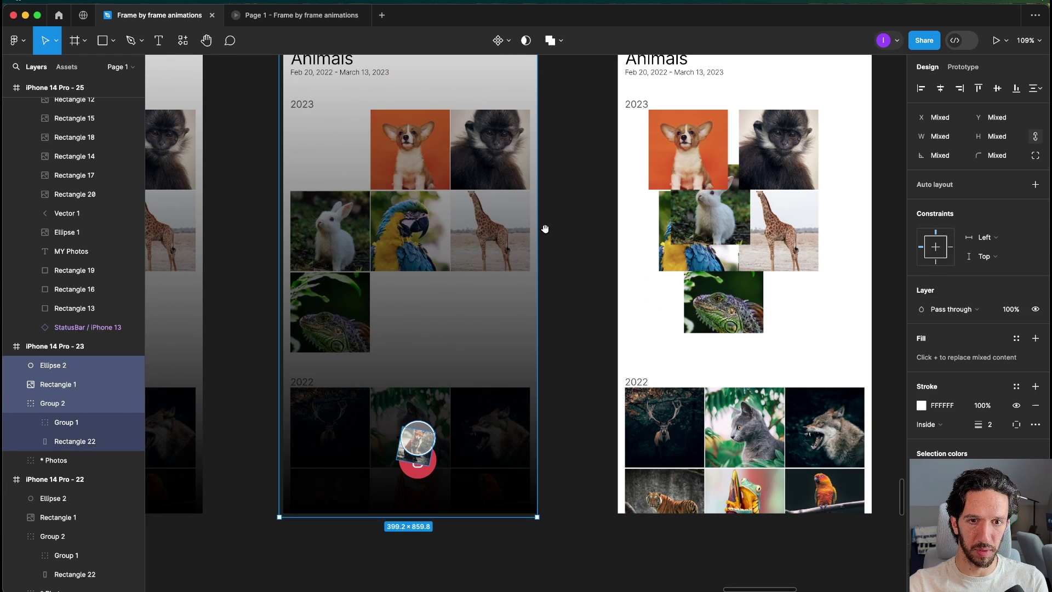
{"action": "scroll", "coordinate": [545, 231], "scroll_direction": "right", "scroll_amount": 2}
{"action": "scroll", "coordinate": [544, 230], "scroll_direction": "up", "scroll_amount": 2}
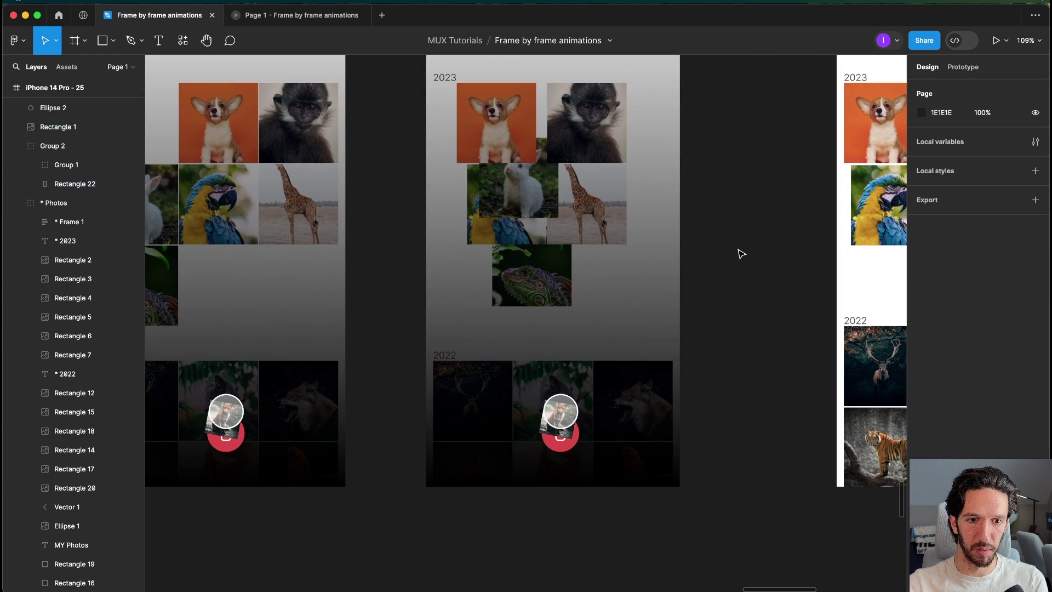
Step: Remove the touch circle in iPhone 14 Pro - 25 and shrink the fox photo to fit inside the trash button
{"action": "scroll", "coordinate": [545, 424], "scroll_direction": "up", "scroll_amount": 5}
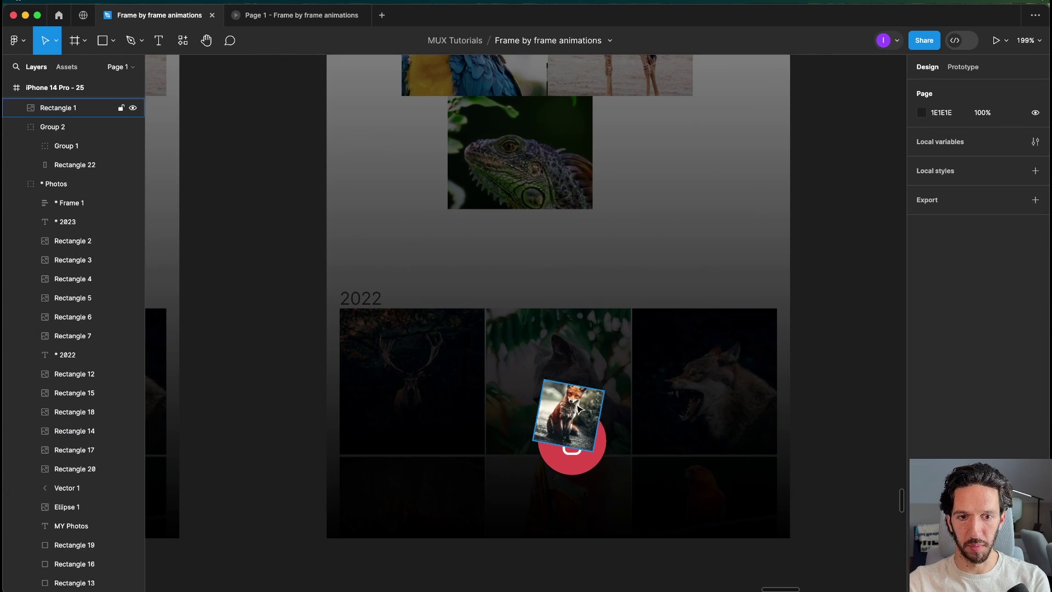
{"action": "left_click", "coordinate": [548, 399]}
{"action": "left_click_drag", "start_coordinate": [542, 378], "coordinate": [557, 418]}
Step: Set the opacity of the dark gradient overlay in iPhone 14 Pro - 25 to 50%
{"action": "left_click", "coordinate": [683, 225]}
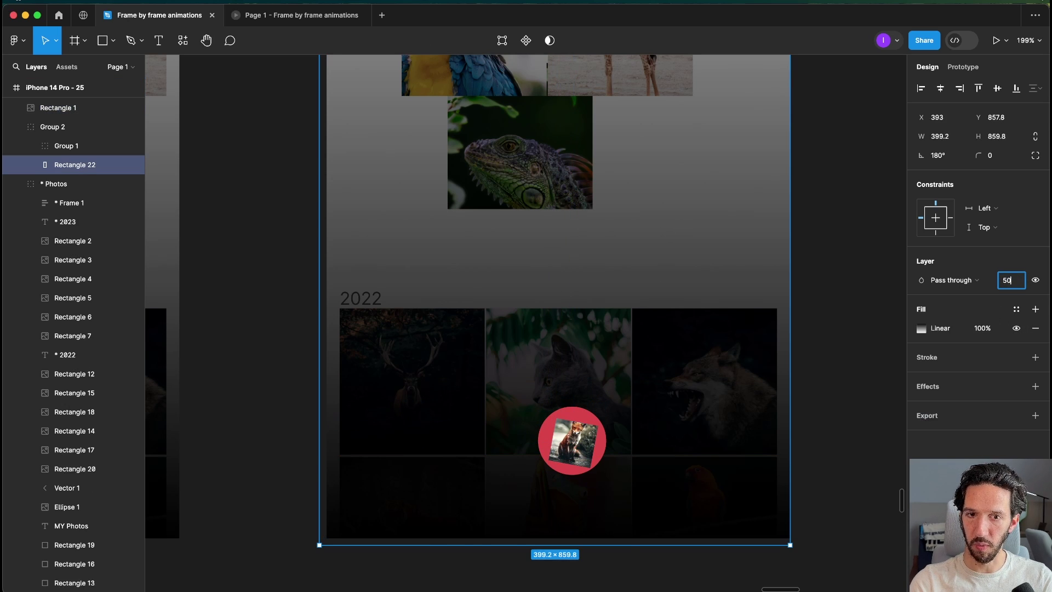
{"action": "key", "text": "Return"}
{"action": "left_click", "coordinate": [852, 231]}
{"action": "scroll", "coordinate": [852, 231], "scroll_direction": "down", "scroll_amount": 5}
{"action": "left_click_drag", "start_coordinate": [867, 220], "coordinate": [611, 383]}
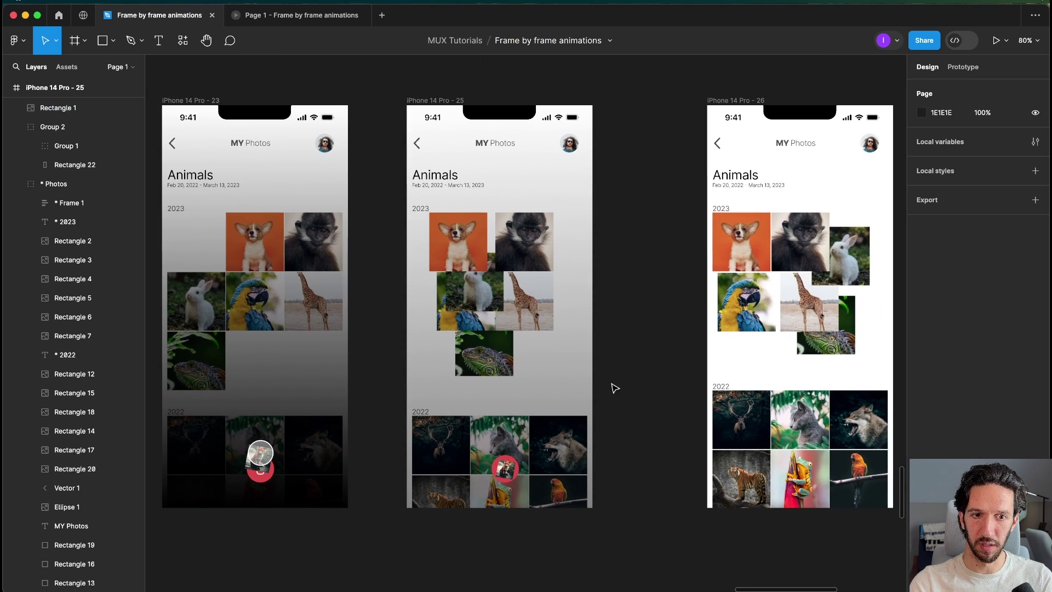
Step: Copy the trash overlay group to iPhone 14 Pro - 26 with a smaller trash button, and set its gradient opacity to 15%
{"action": "left_click", "coordinate": [505, 470]}
{"action": "left_click", "coordinate": [505, 470]}
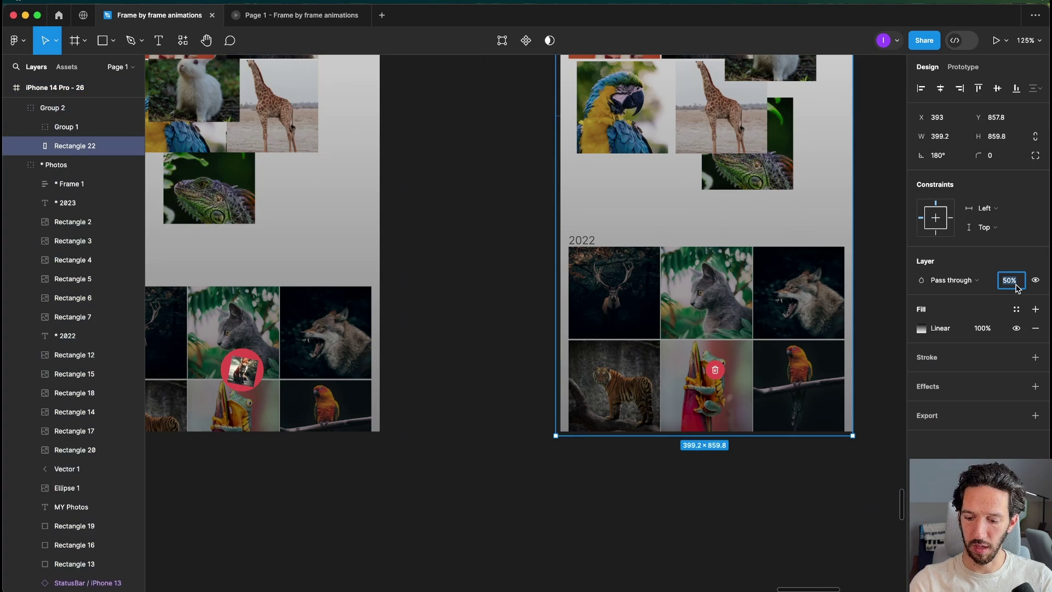
{"action": "type", "text": "15"}
{"action": "key", "text": "Return"}
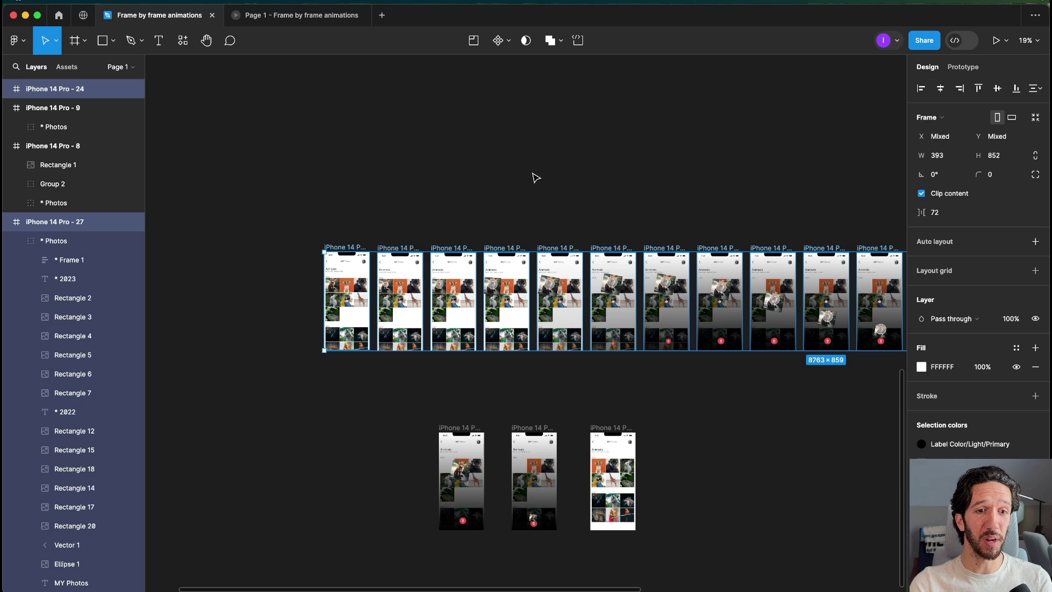
Step: Review the whole in-between sequence from iPhone 14 Pro - 6 to iPhone 14 Pro - 27 with the interface hidden
{"action": "left_click", "coordinate": [535, 175]}
{"action": "scroll", "coordinate": [658, 293], "scroll_direction": "up", "scroll_amount": 5}
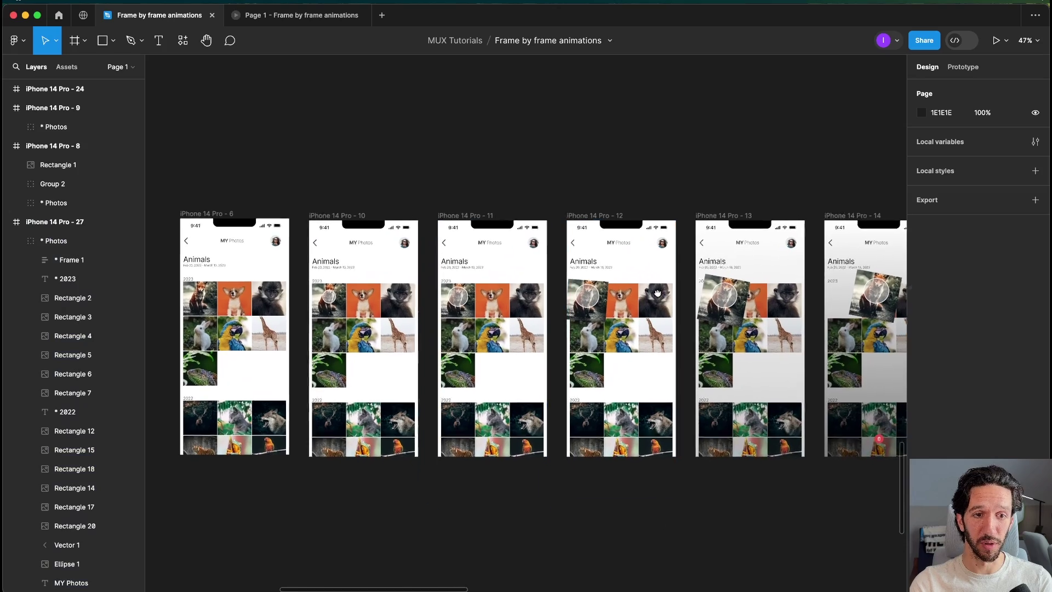
{"action": "key", "text": "super+backslash"}
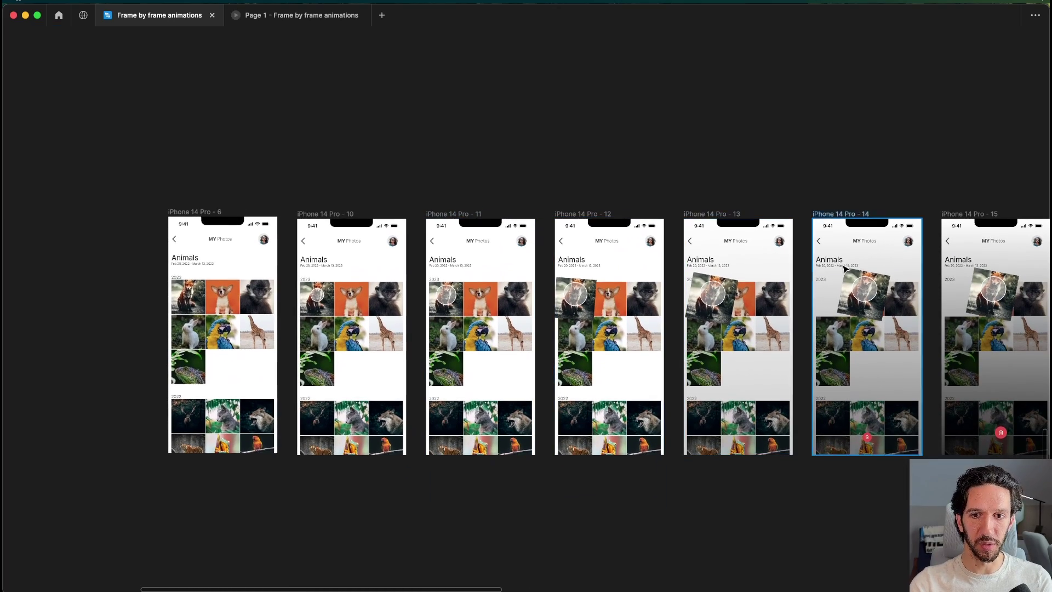
{"action": "scroll", "coordinate": [844, 269], "scroll_direction": "right", "scroll_amount": 15}
{"action": "left_click_drag", "start_coordinate": [430, 347], "coordinate": [863, 294]}
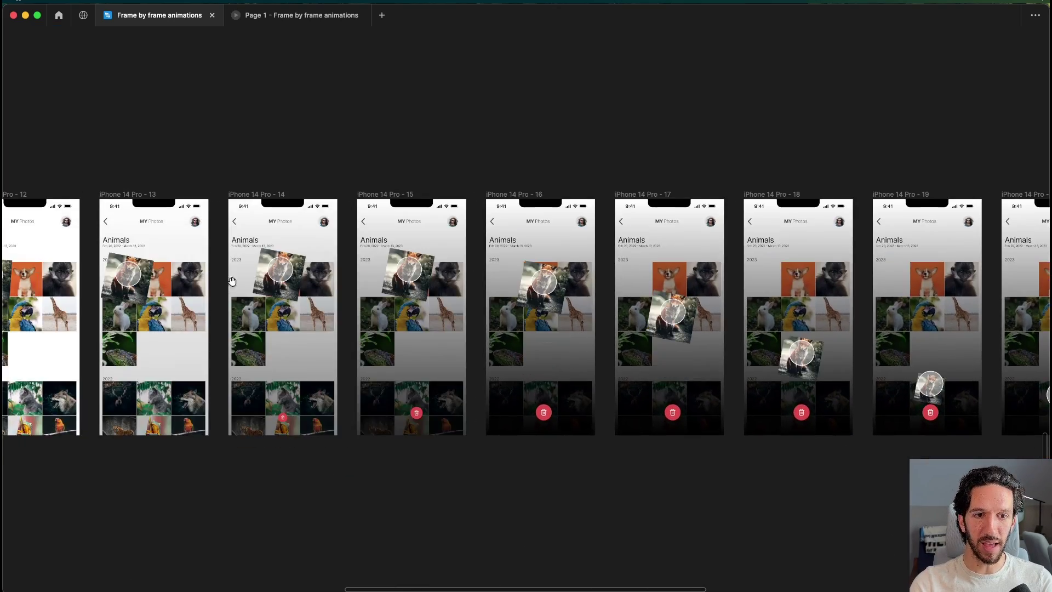
{"action": "left_click_drag", "start_coordinate": [143, 281], "coordinate": [1039, 300]}
{"action": "scroll", "coordinate": [485, 328], "scroll_direction": "up", "scroll_amount": 3}
{"action": "left_click_drag", "start_coordinate": [950, 308], "coordinate": [514, 325]}
{"action": "scroll", "coordinate": [514, 324], "scroll_direction": "right", "scroll_amount": 15}
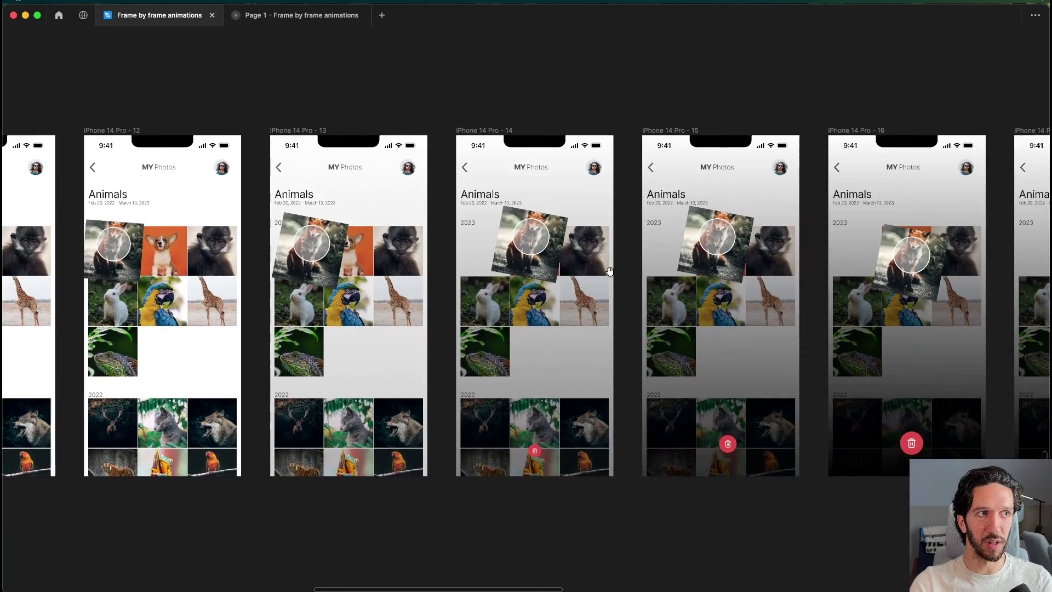
{"action": "scroll", "coordinate": [761, 281], "scroll_direction": "right", "scroll_amount": 15}
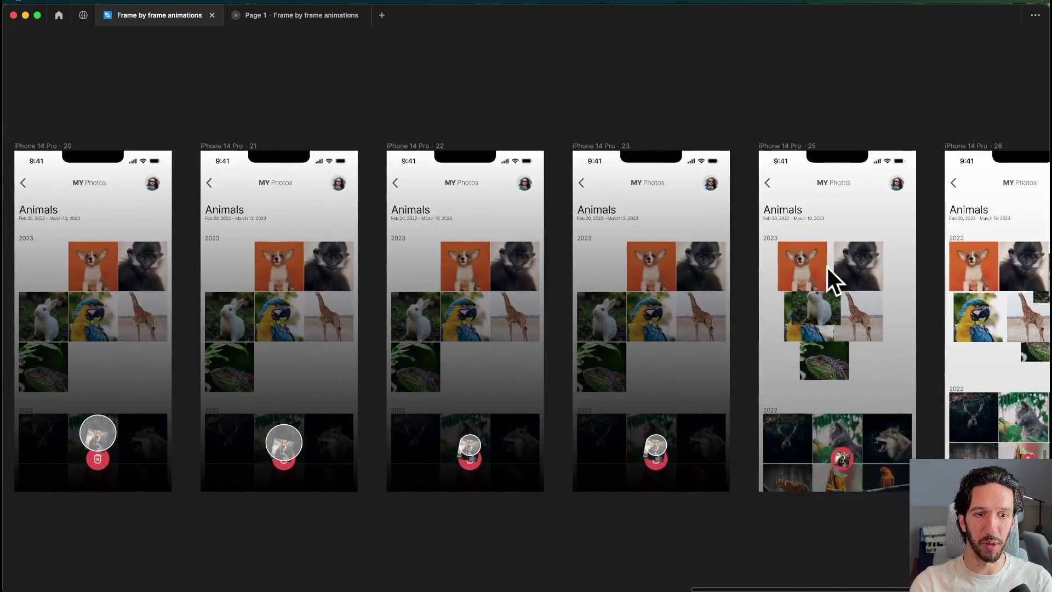
{"action": "scroll", "coordinate": [607, 288], "scroll_direction": "left", "scroll_amount": 20}
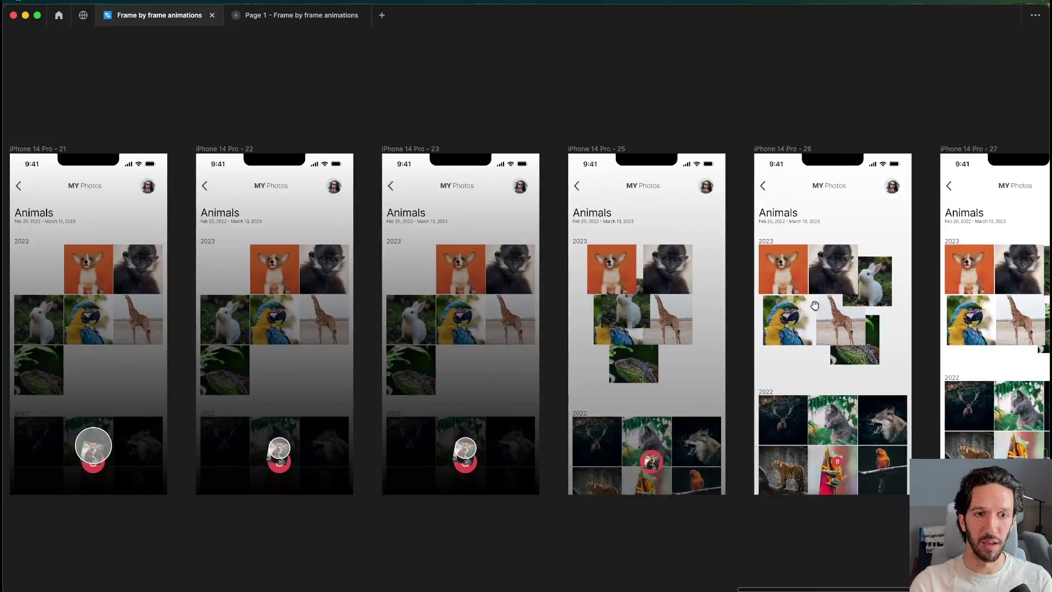
{"action": "scroll", "coordinate": [778, 264], "scroll_direction": "right", "scroll_amount": 10}
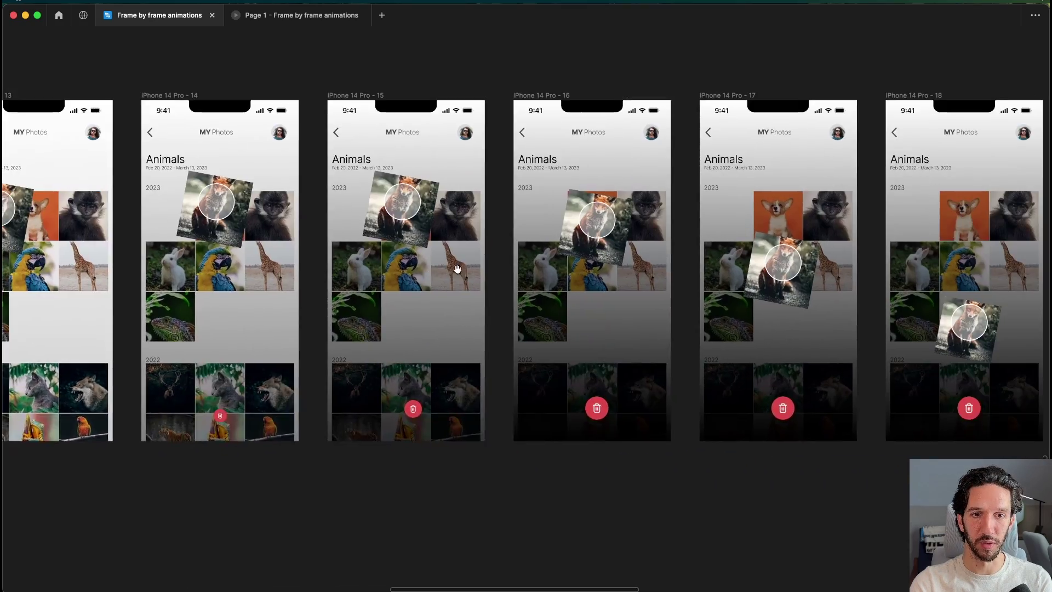
{"action": "left_click_drag", "start_coordinate": [457, 269], "coordinate": [899, 266]}
{"action": "scroll", "coordinate": [351, 270], "scroll_direction": "down", "scroll_amount": 3}
{"action": "left_click_drag", "start_coordinate": [602, 248], "coordinate": [812, 239]}
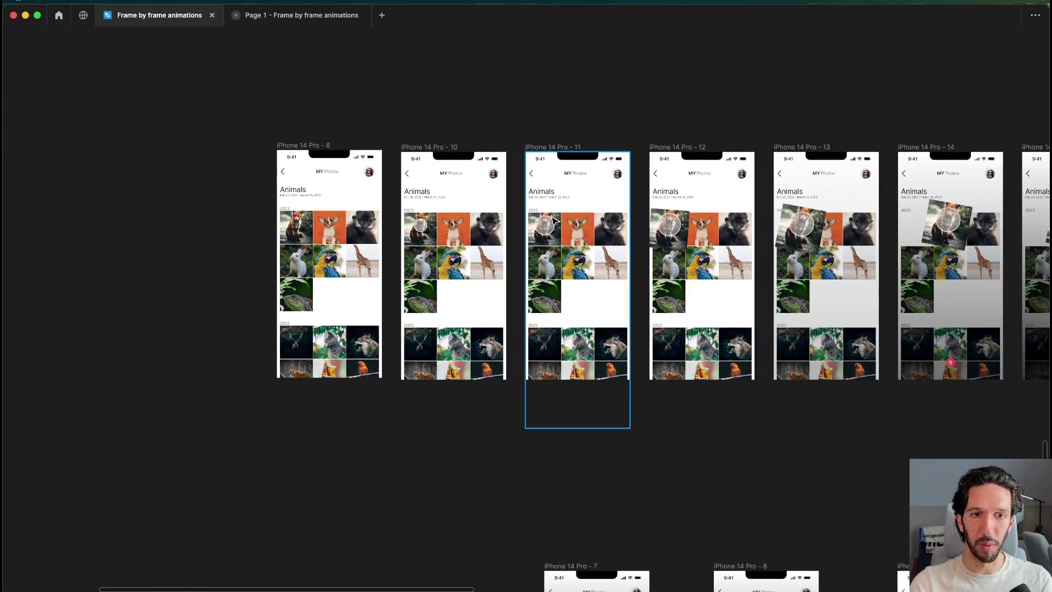
Step: Move the iPhone 14 Pro - 6 and iPhone 14 Pro - 10 frames left to open a gap before iPhone 14 Pro - 11
{"action": "left_click_drag", "start_coordinate": [509, 140], "coordinate": [227, 395]}
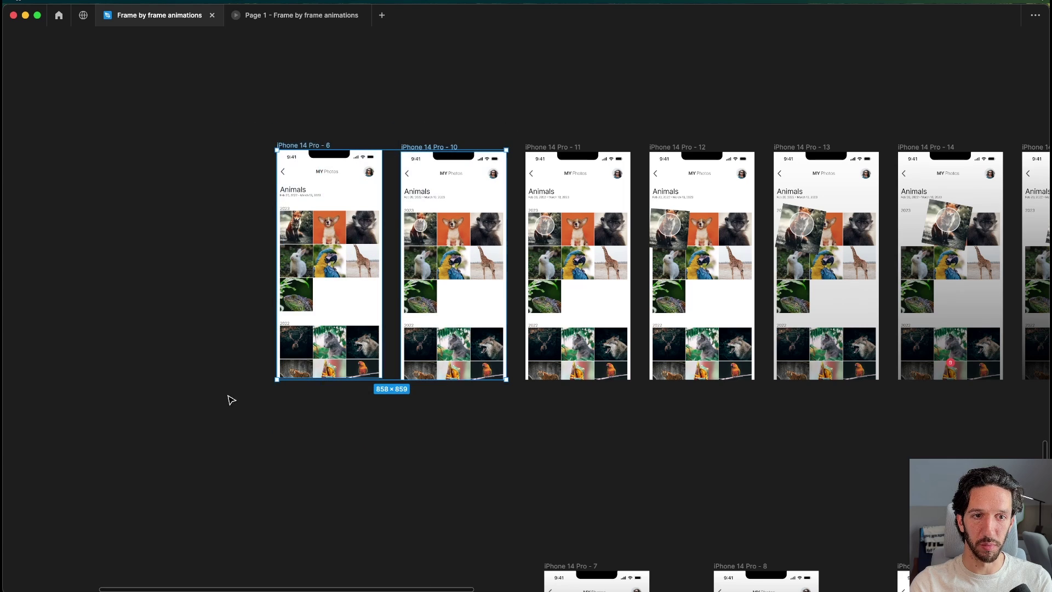
{"action": "left_click_drag", "start_coordinate": [436, 275], "coordinate": [170, 275]}
{"action": "left_click", "coordinate": [511, 134]}
Step: Place two duplicates of iPhone 14 Pro - 11 in the gap before it, and bring the first two frames closer to them
{"action": "left_click_drag", "start_coordinate": [576, 147], "coordinate": [460, 155]}
{"action": "key", "text": "super+d"}
{"action": "left_click_drag", "start_coordinate": [387, 109], "coordinate": [690, 126]}
{"action": "left_click_drag", "start_coordinate": [563, 130], "coordinate": [250, 425]}
{"action": "left_click_drag", "start_coordinate": [506, 276], "coordinate": [555, 275]}
{"action": "left_click", "coordinate": [638, 418]}
{"action": "scroll", "coordinate": [570, 415], "scroll_direction": "right", "scroll_amount": 5}
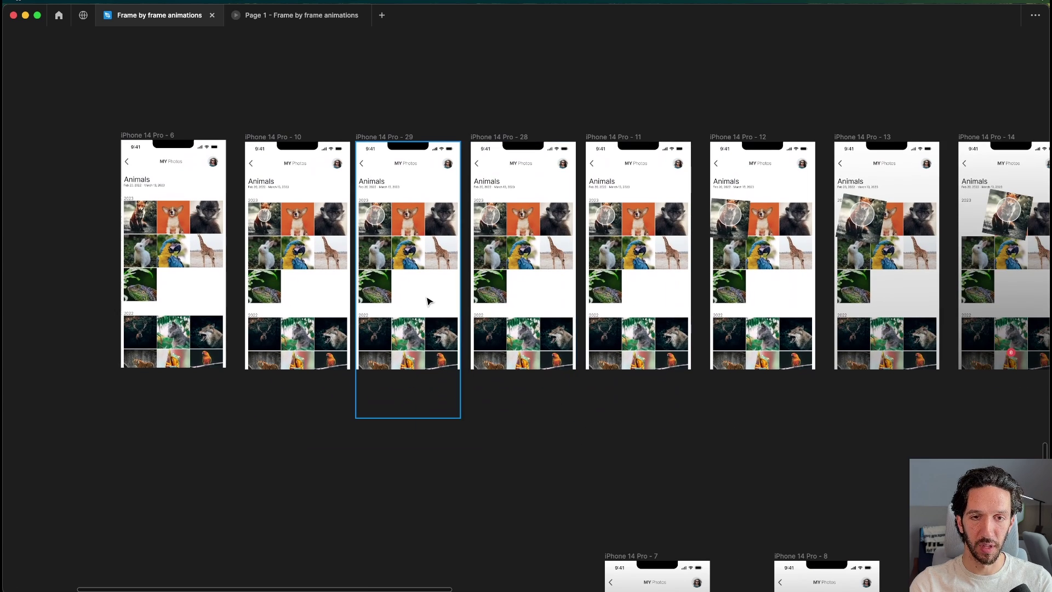
Step: Bring the interface back and switch to the prototype preview of Page 1
{"action": "key", "text": "super+backslash"}
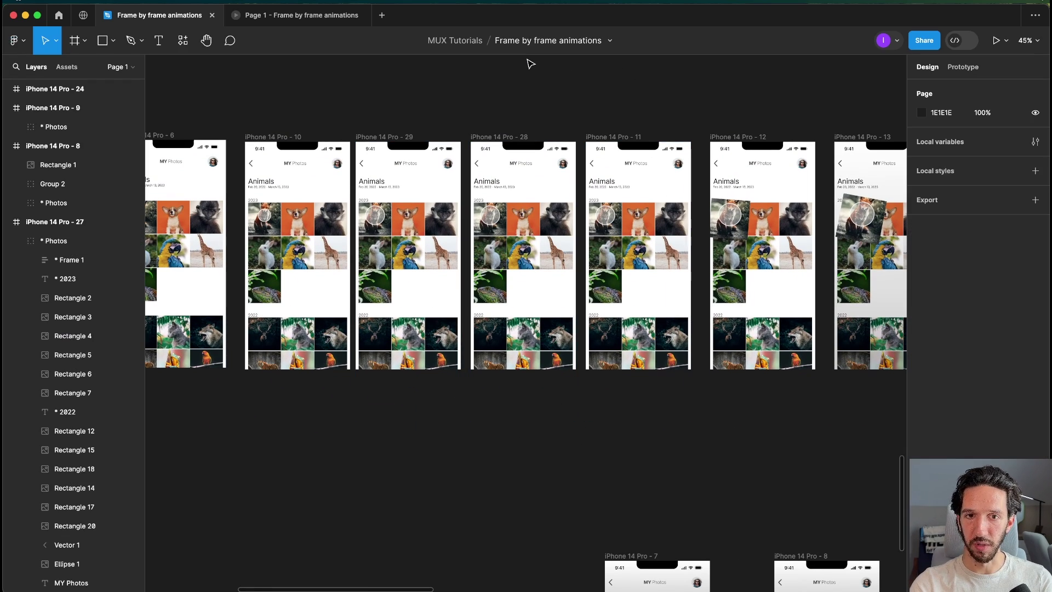
{"action": "left_click", "coordinate": [954, 41]}
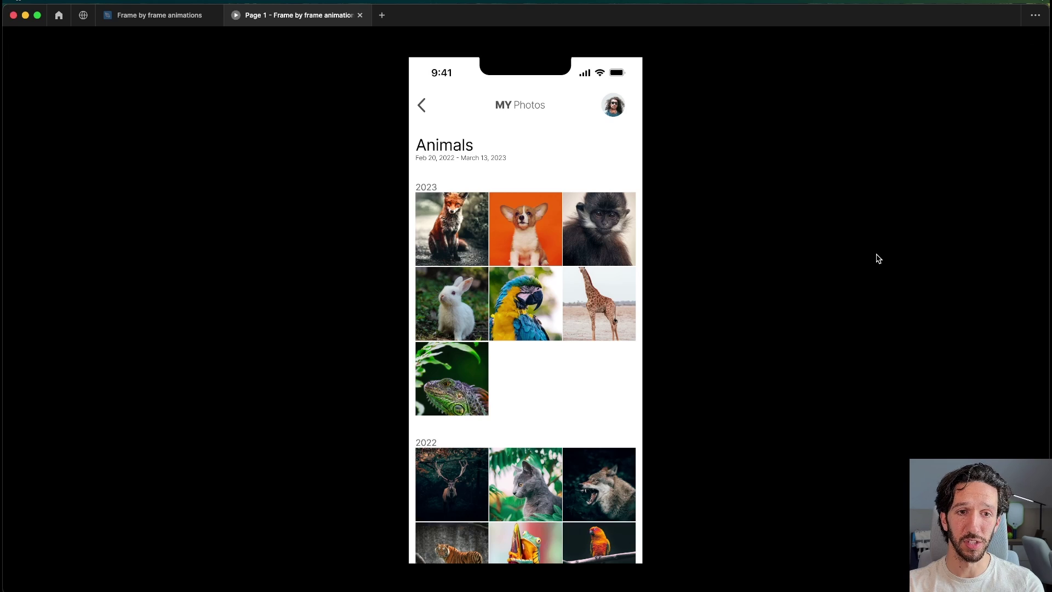